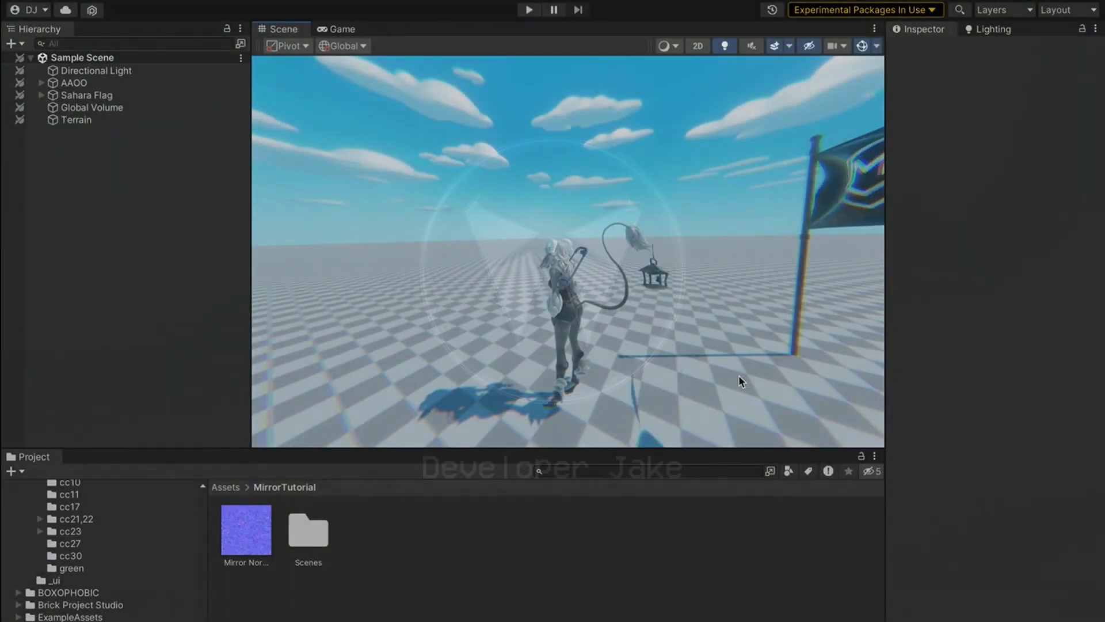
- Add a plane to the scene and scale it down uniformly to about 0.16
right_drag(737, 375, 777, 390)
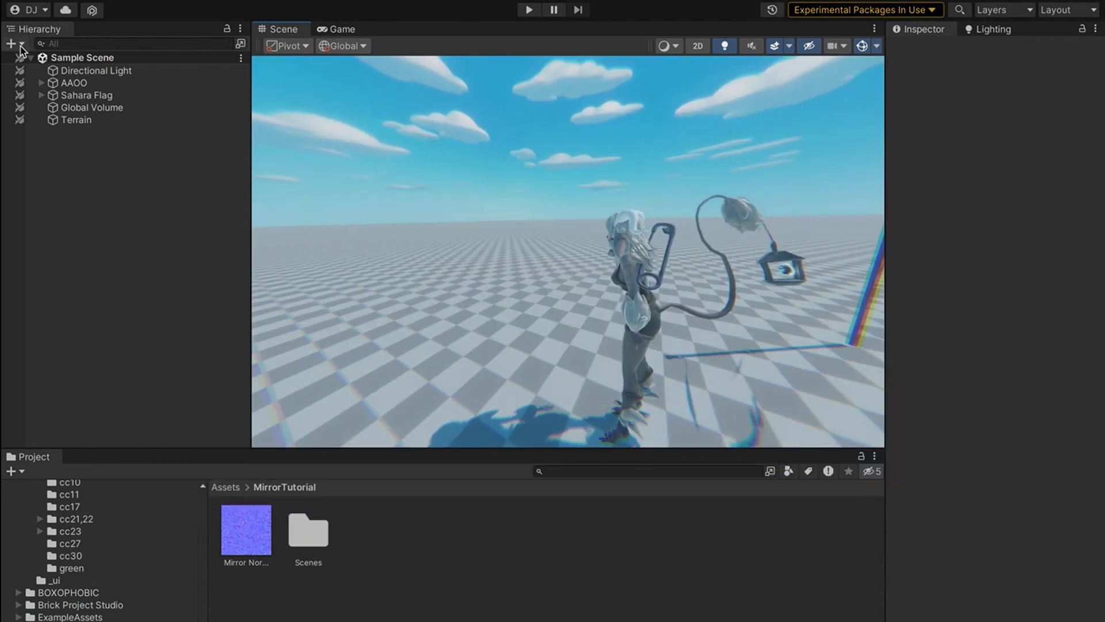
click(20, 46)
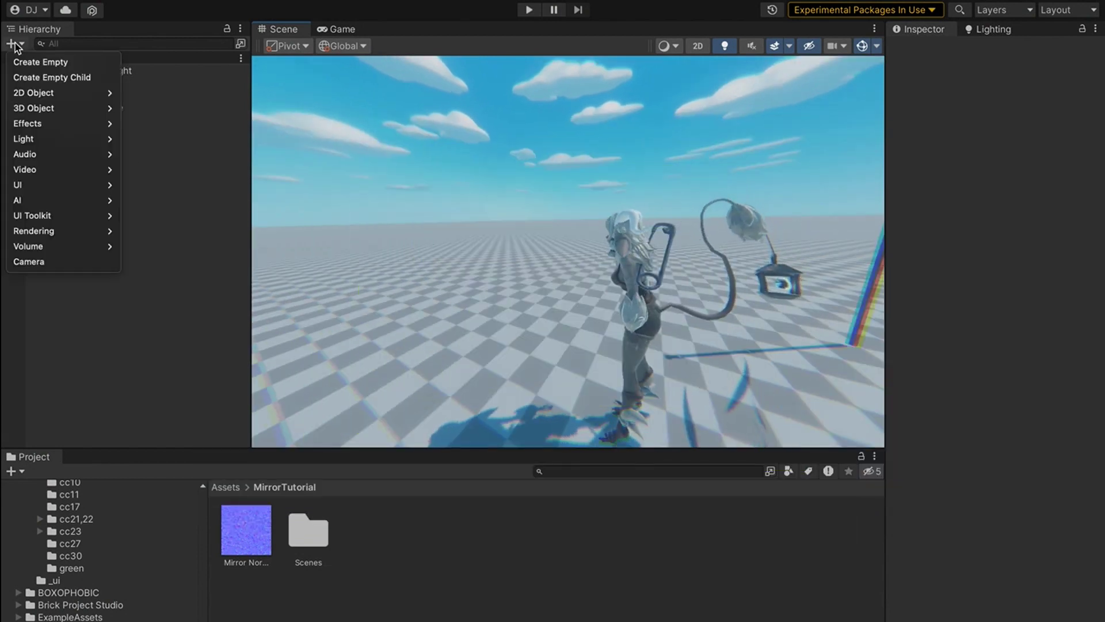
mouse_move(30, 106)
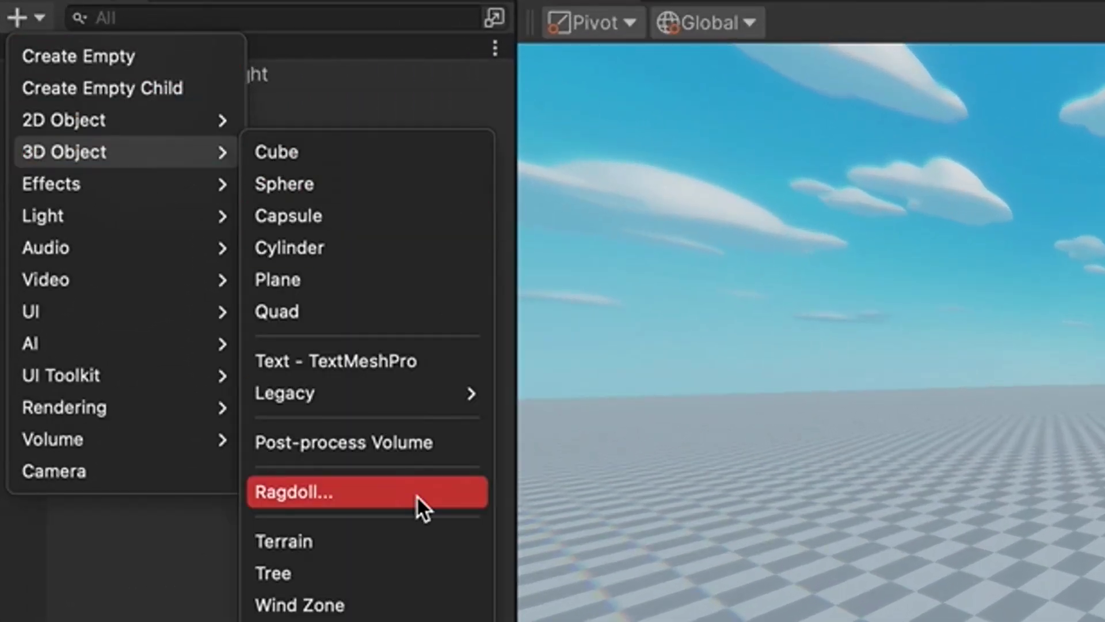
click(379, 288)
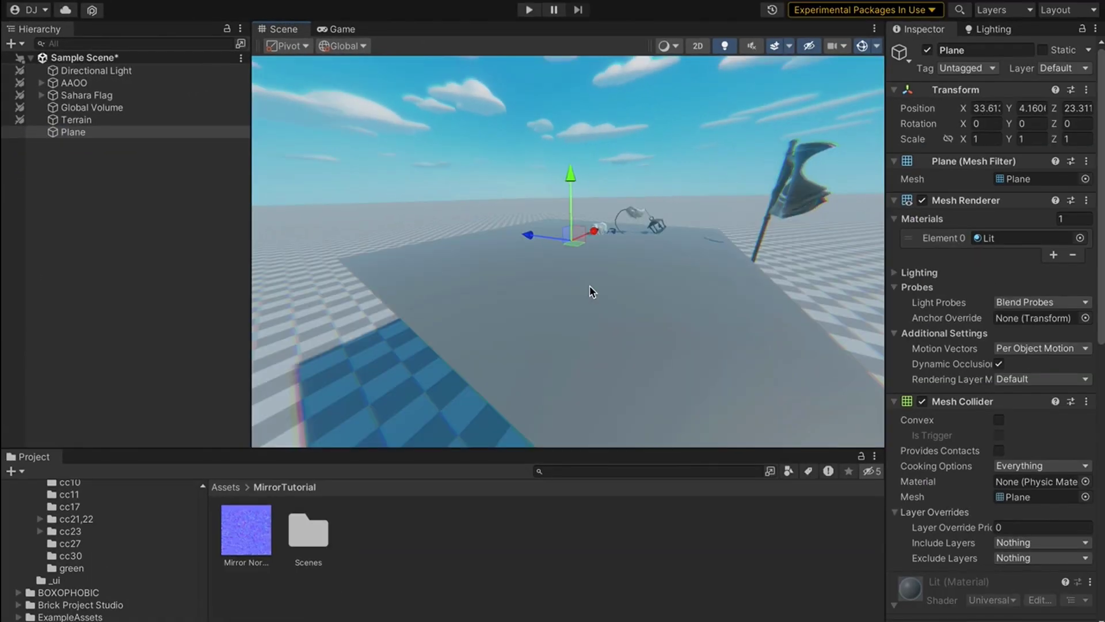
key(r)
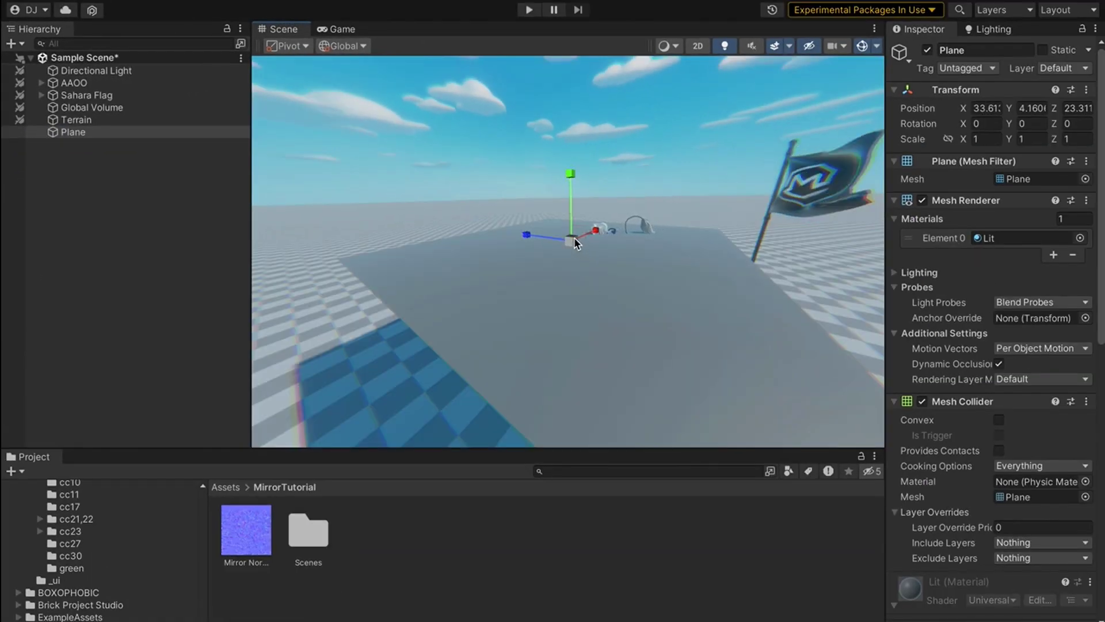
drag(574, 237, 515, 257)
- Rotate the plane to -90 degrees about the X axis so that it stands upright
right_drag(515, 258, 545, 244)
key(w)
key(e)
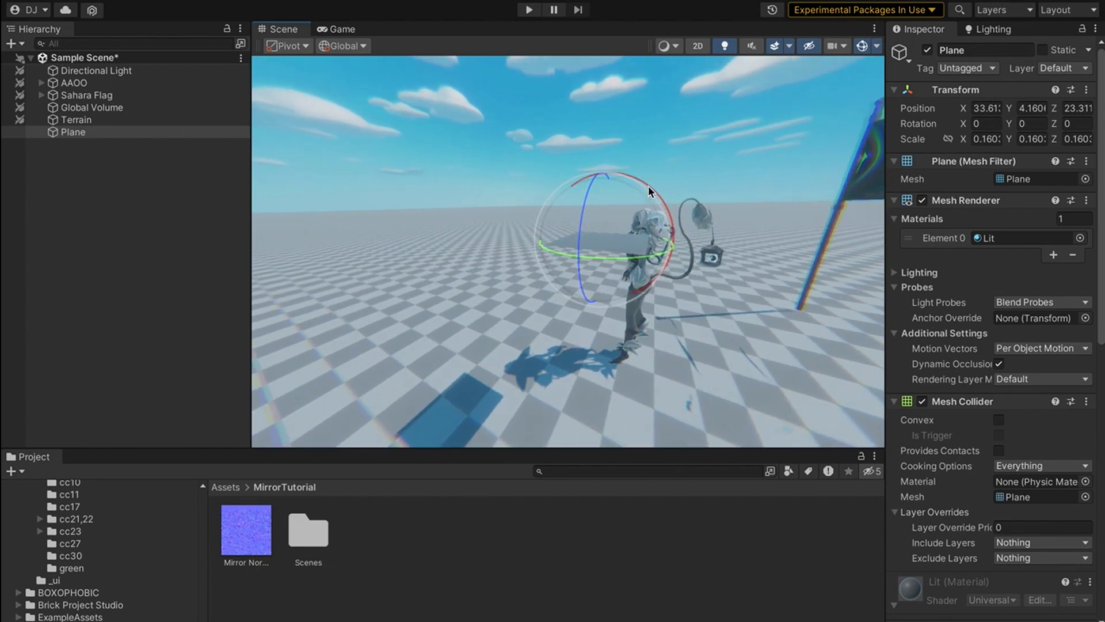
drag(648, 185, 844, 394)
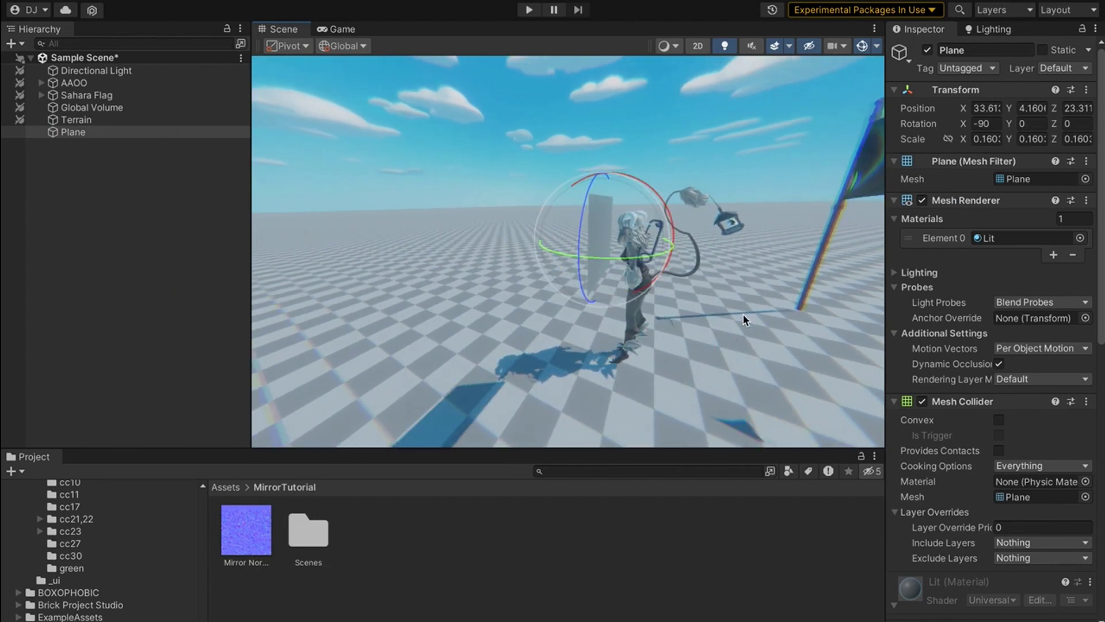
- Move the upright plane horizontally in front of the character, to about X 35.03 and Z 24.72
alt+drag(745, 316, 584, 368)
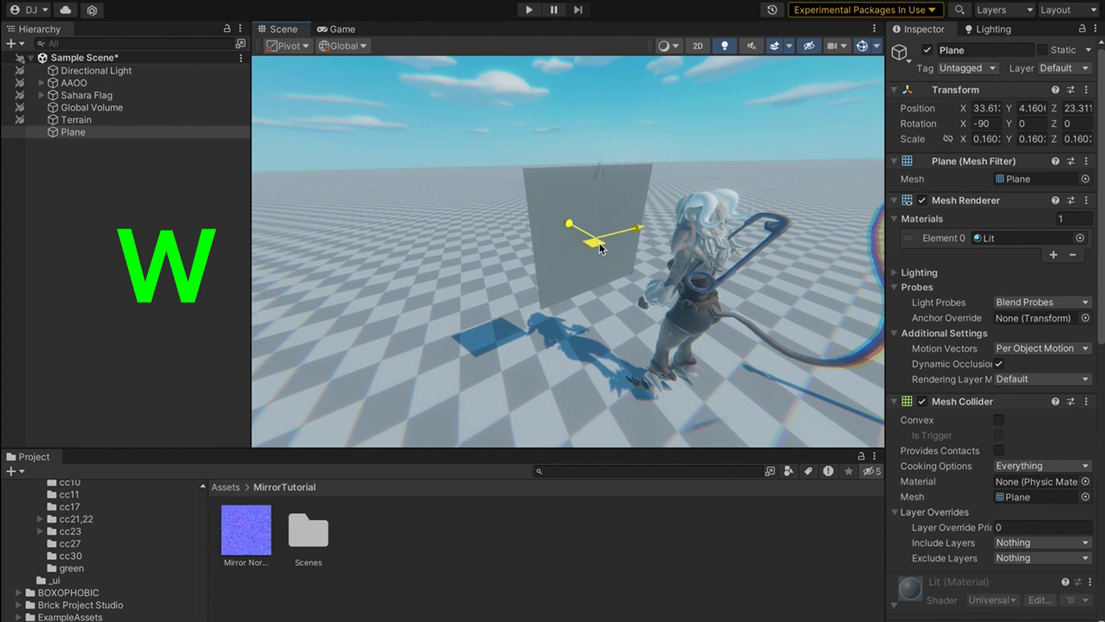
drag(599, 249, 597, 206)
key(w)
right_drag(597, 206, 614, 143)
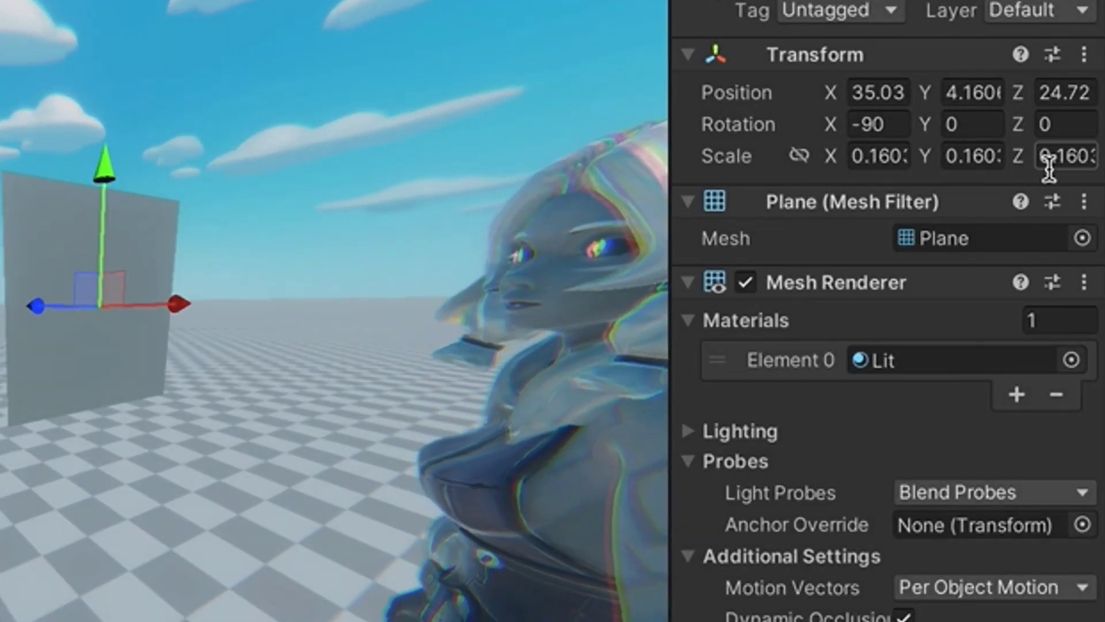
- Double the plane's Z scale by multiplying its value by 2
click(1062, 167)
text(16031)
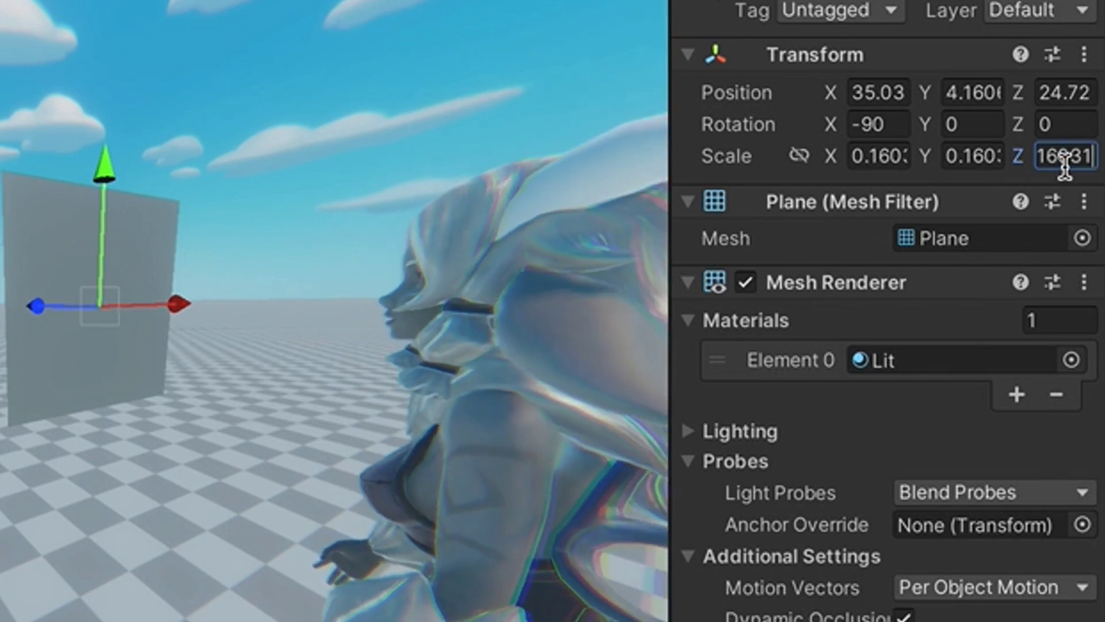
text(*2)
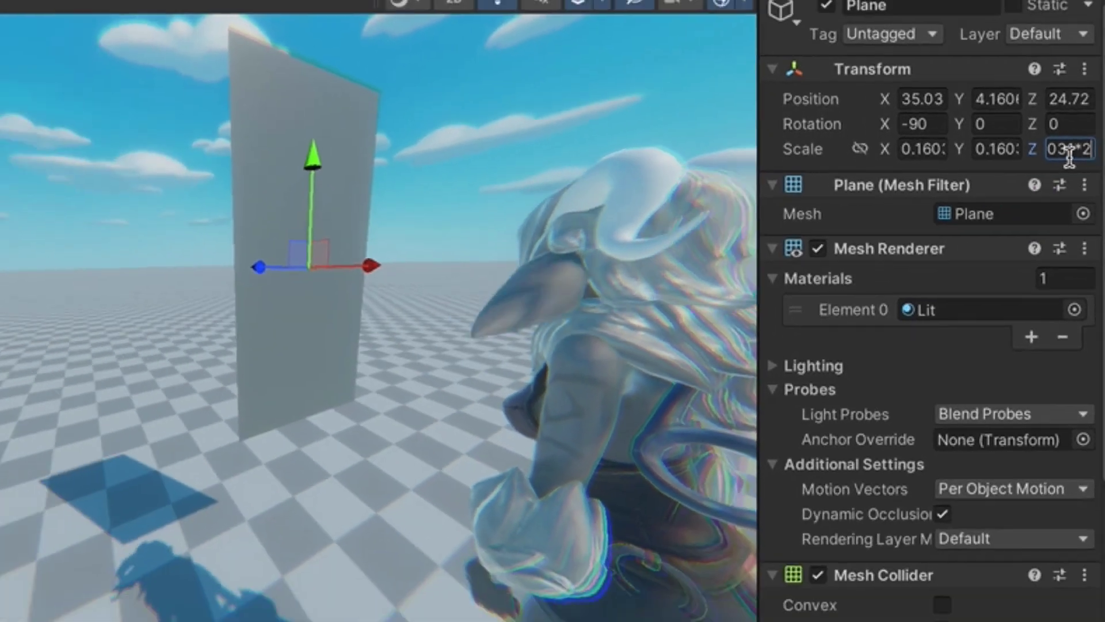
key(Return)
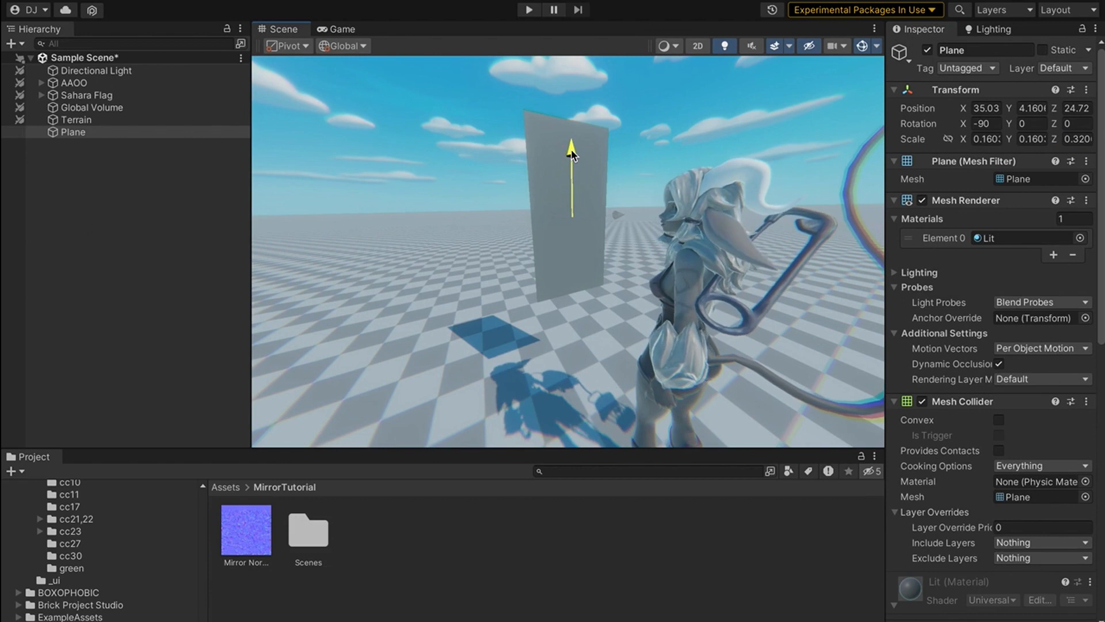
- Lower the plane to about Y 2.78 and enlarge it uniformly to a scale of about 0.27, 0.27, 0.53
drag(313, 151, 311, 212)
drag(569, 185, 569, 192)
key(r)
drag(570, 256, 609, 243)
- Move the plane along the Z axis, away from the character, to about Z 26.84
key(w)
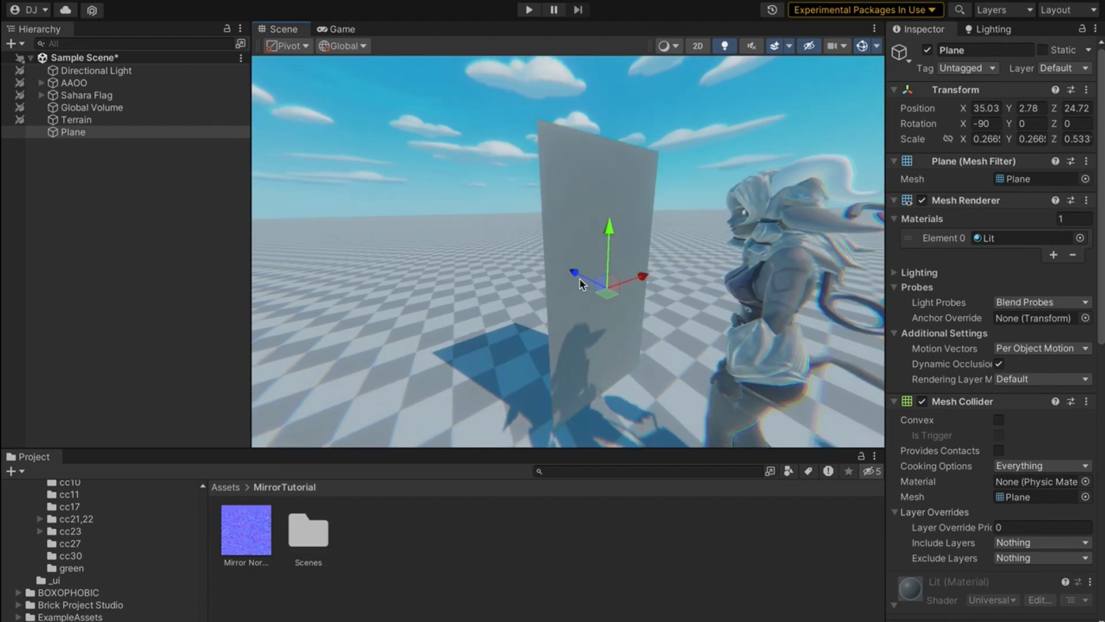
drag(576, 280, 527, 255)
alt+drag(579, 267, 632, 279)
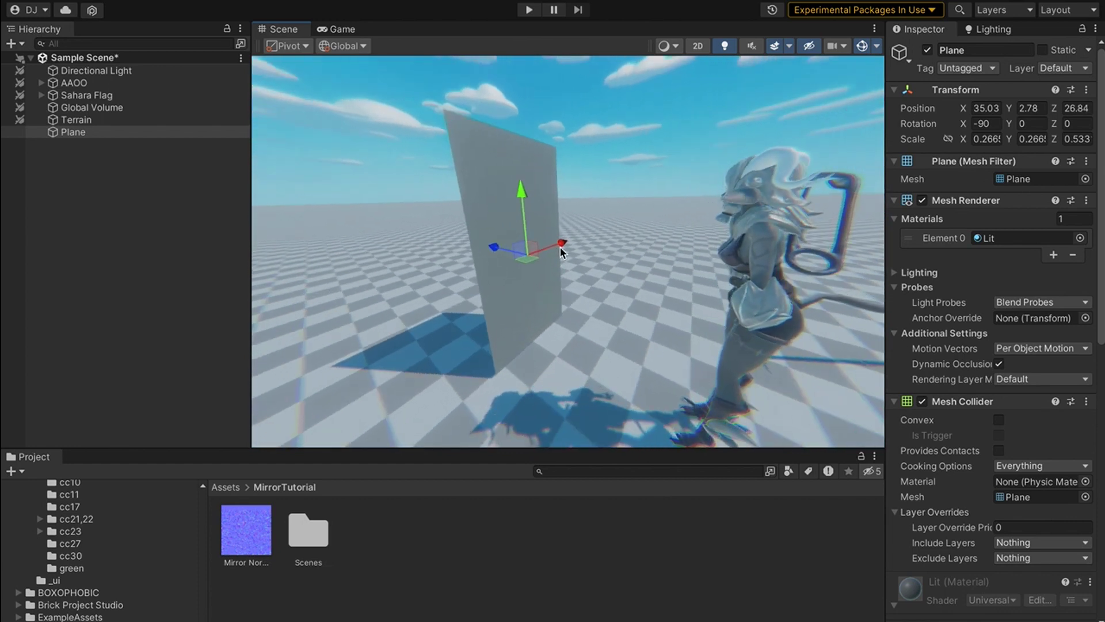
alt+drag(556, 247, 459, 264)
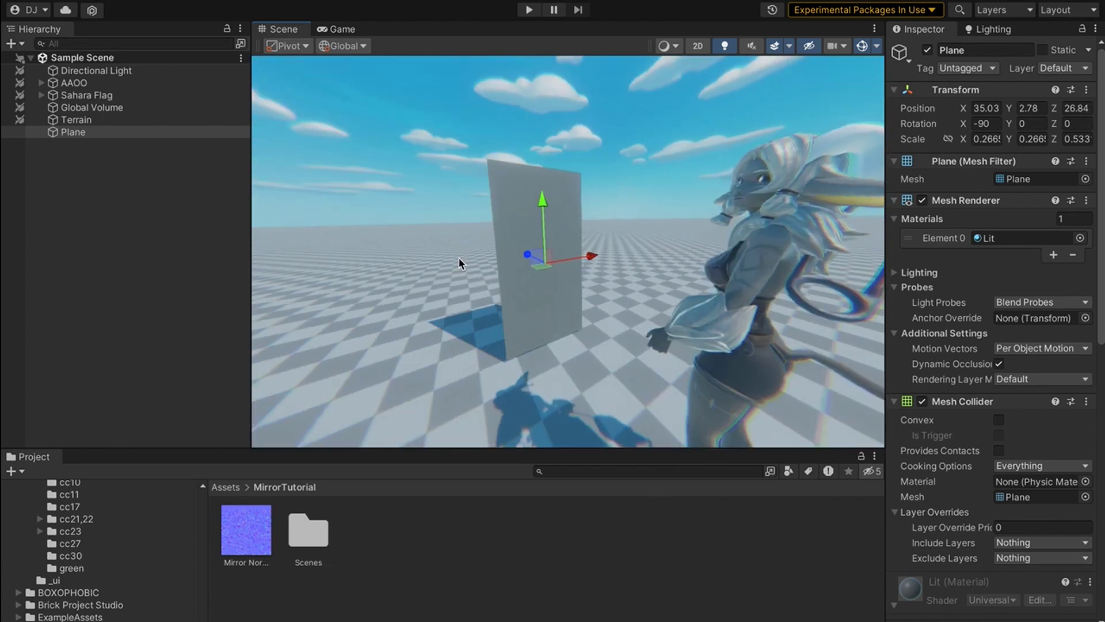
- Create a render texture named Mirror001 in the MirrorTutorial folder
right_click(371, 555)
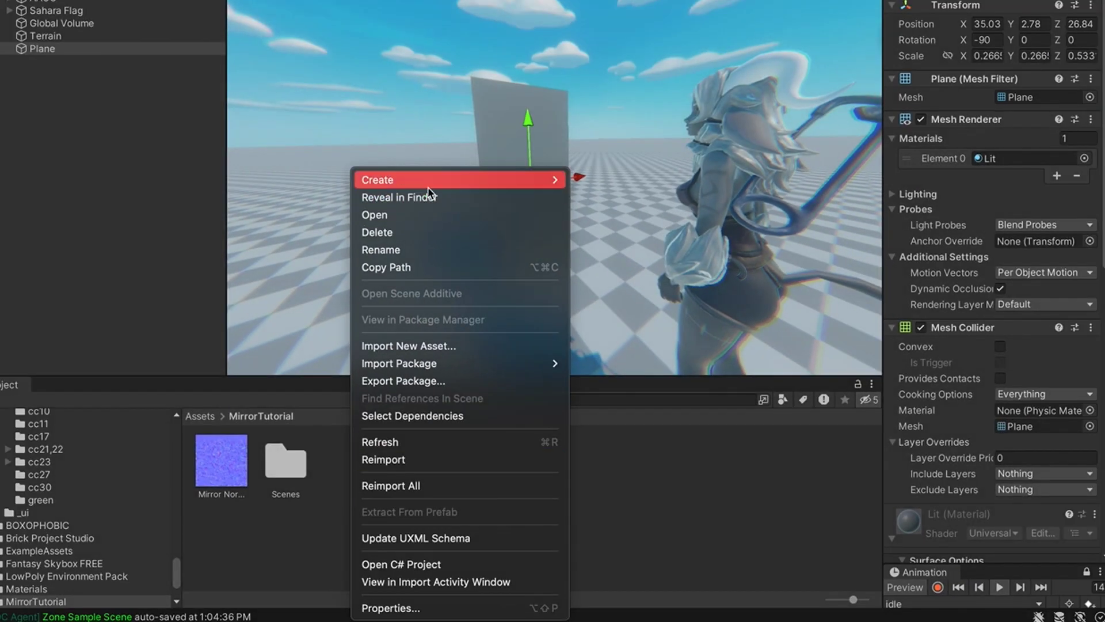
mouse_move(428, 193)
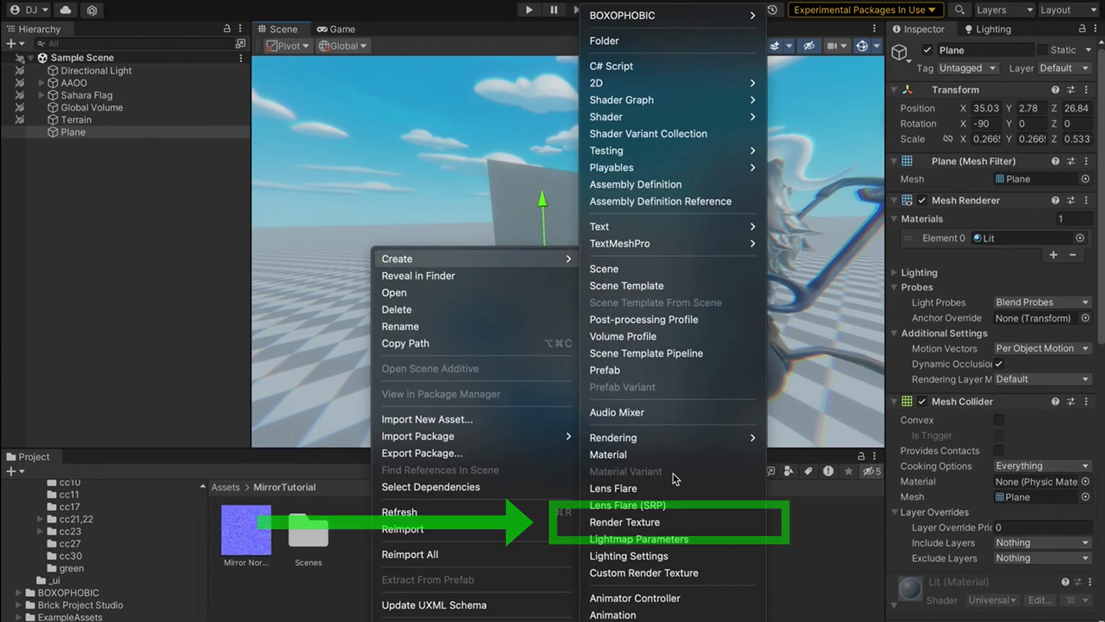
click(657, 523)
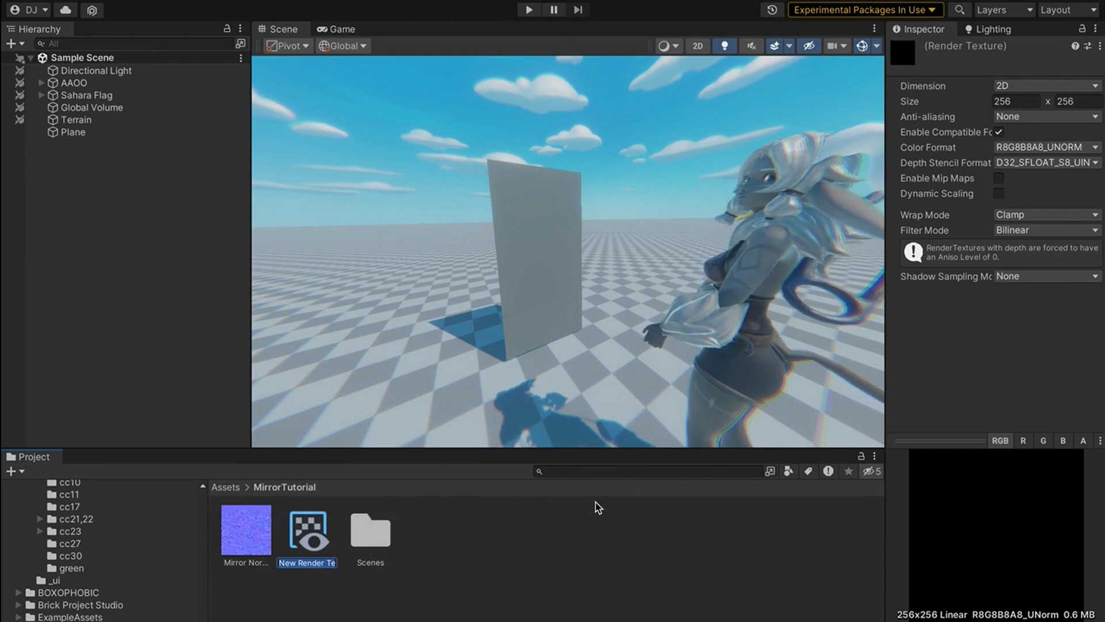
text(Mirror001)
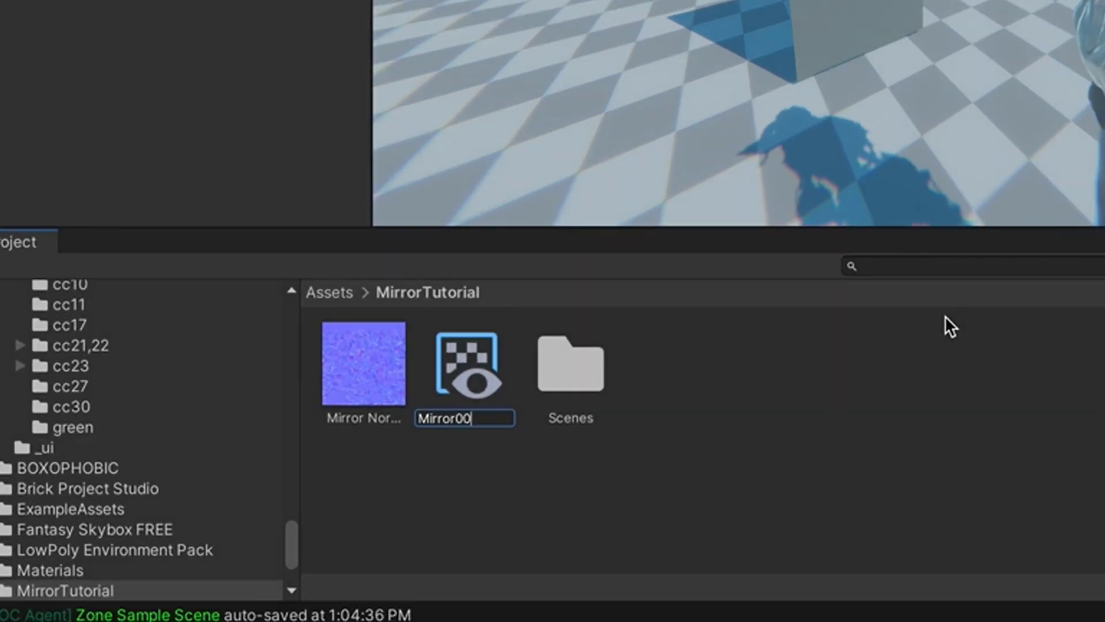
key(Return)
- Set the size of the Mirror001 render texture to 1000 x 2000
scroll(460, 242, up, 3)
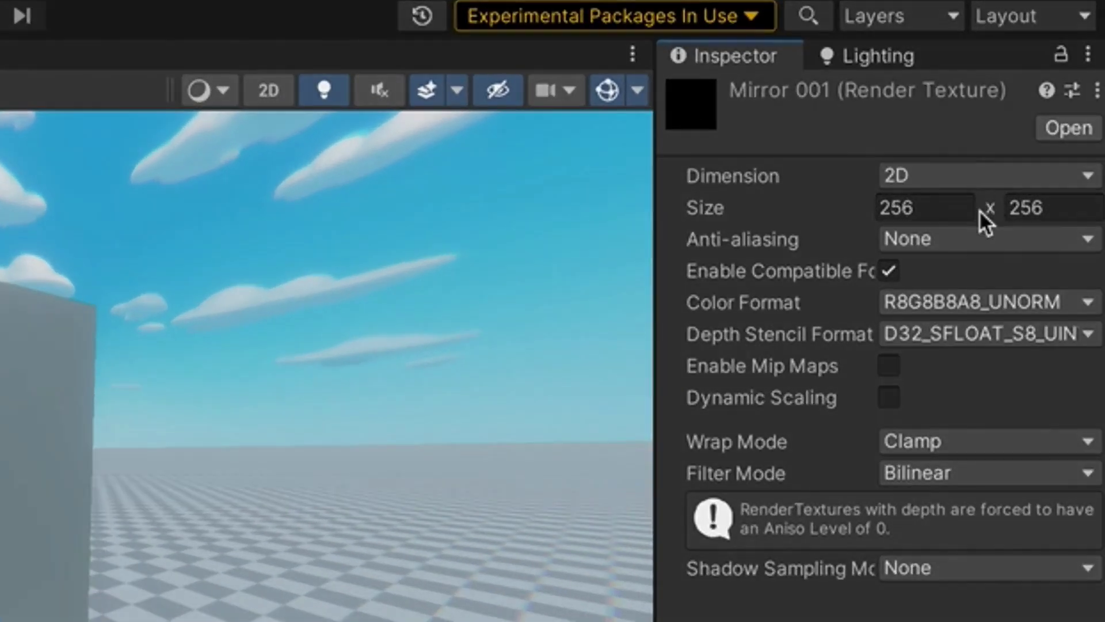
text(1000)
key(Tab)
text(2000)
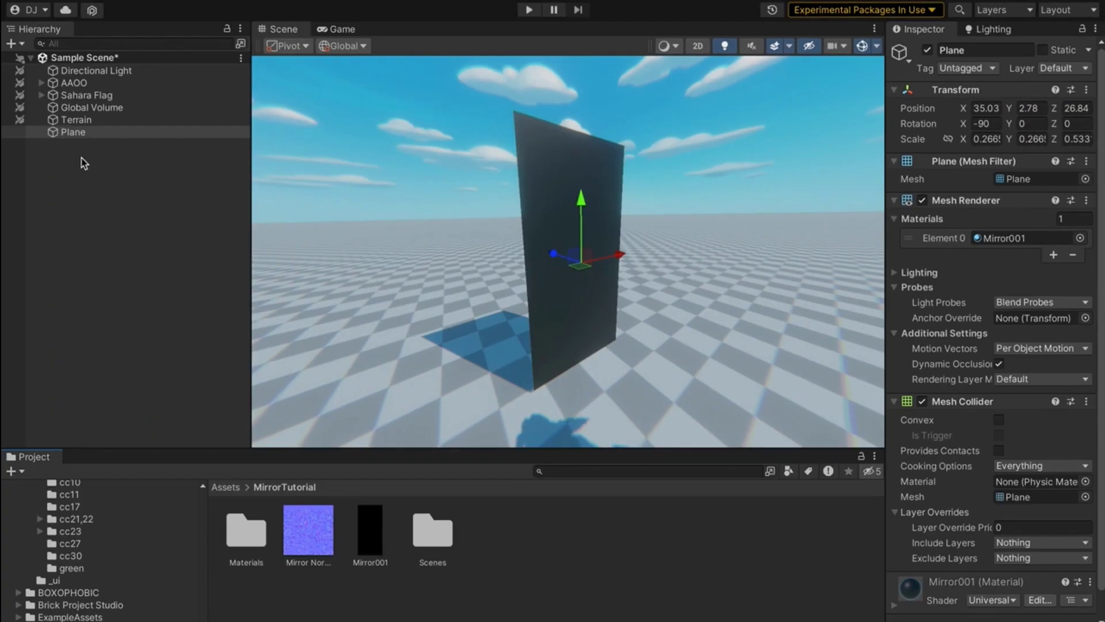
- Add a camera as a child of the plane and rotate it to -90 degrees about X, facing the character
right_click(59, 132)
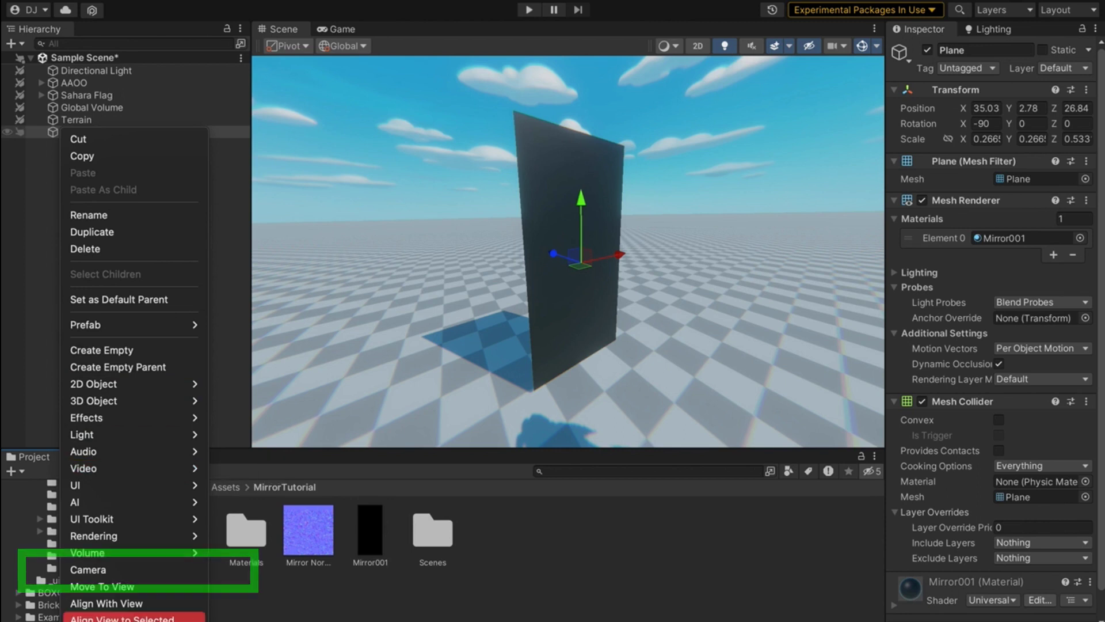
click(101, 569)
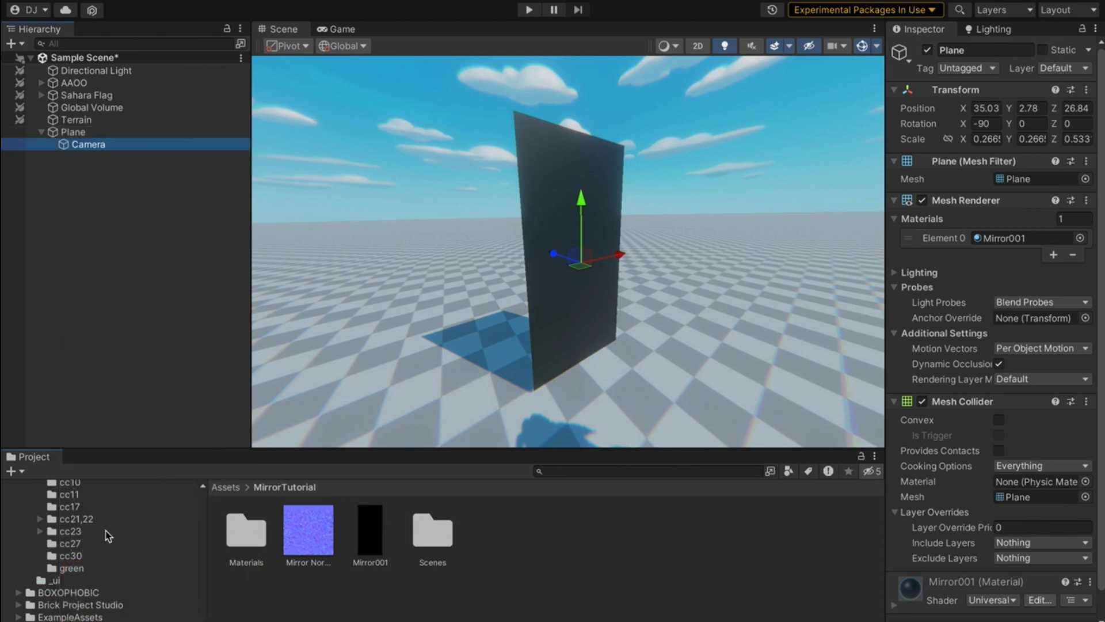
right_drag(413, 272, 718, 285)
key(e)
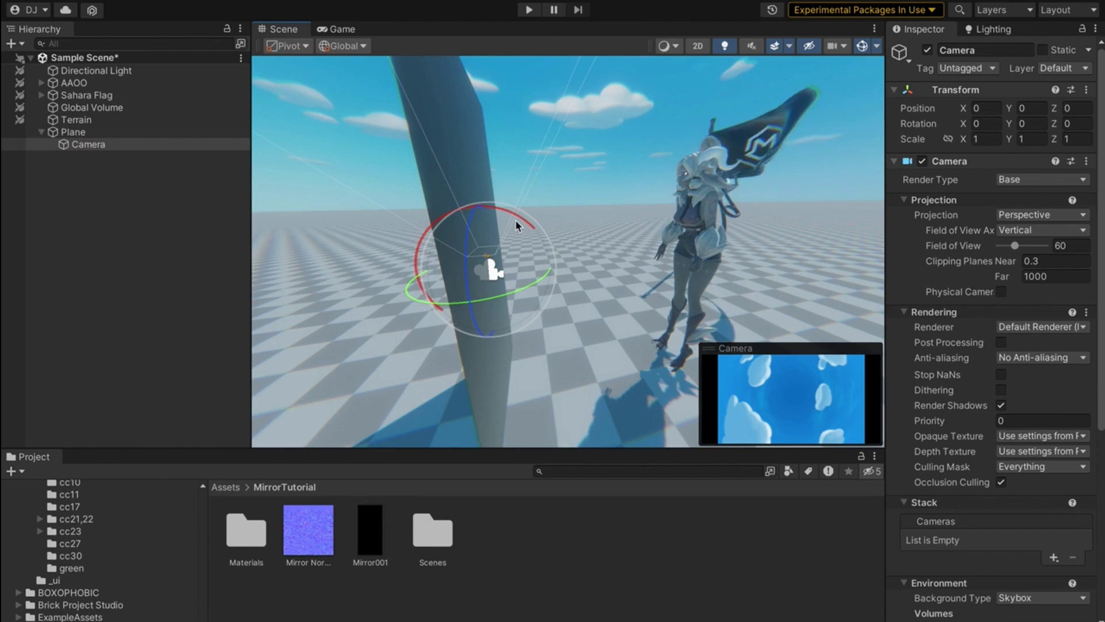
drag(515, 220, 656, 345)
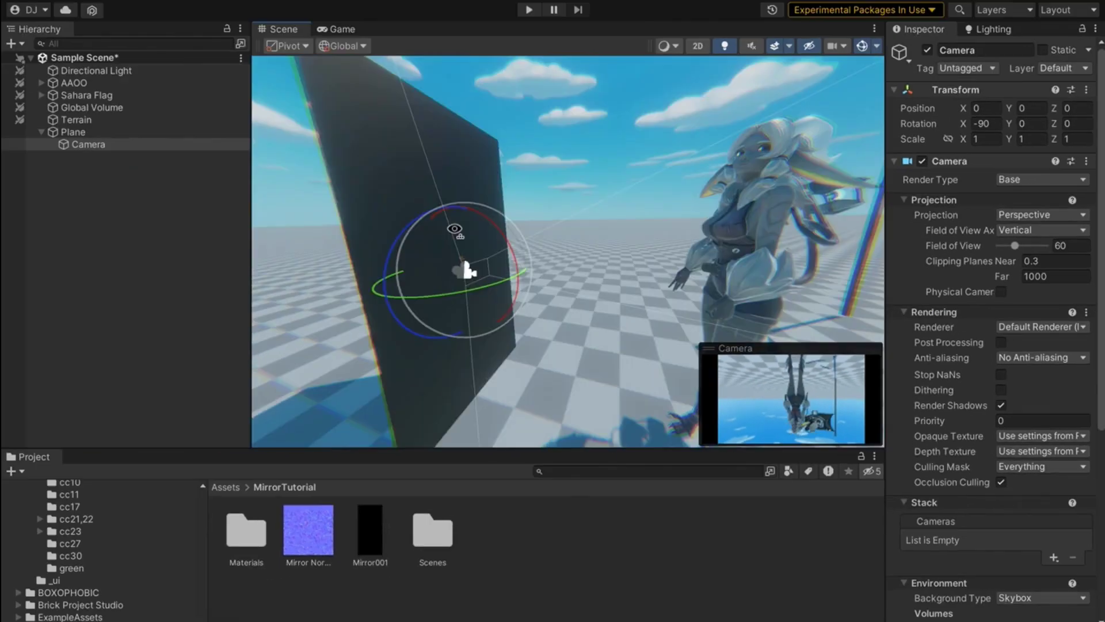
- Assign the Mirror001 render texture as the output texture of the plane's child camera
right_drag(210, 170, 11, 139)
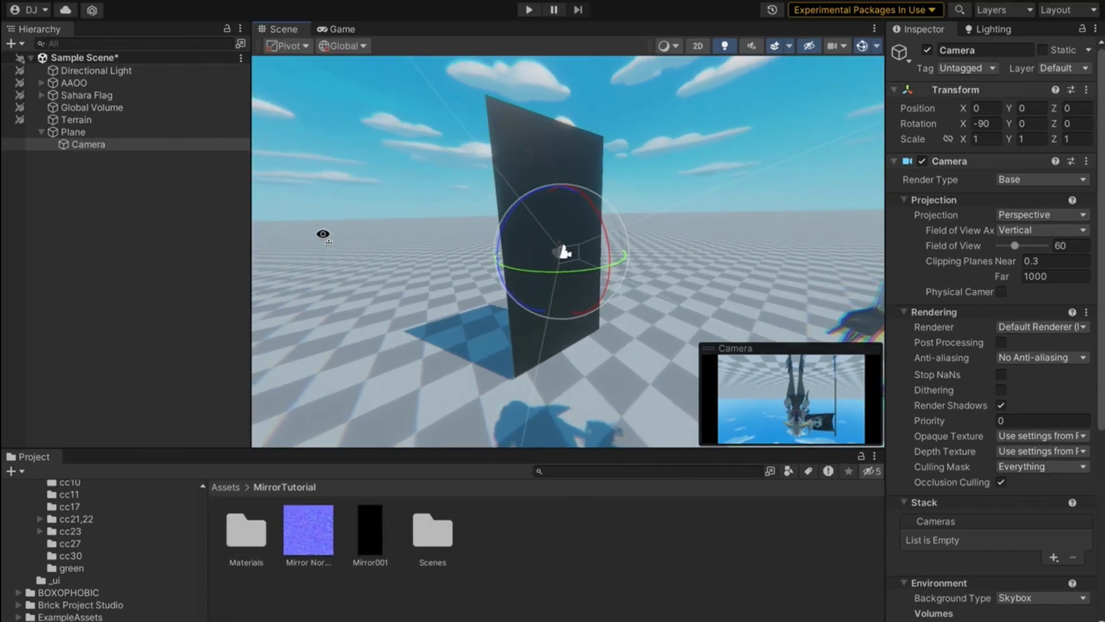
right_drag(323, 234, 733, 221)
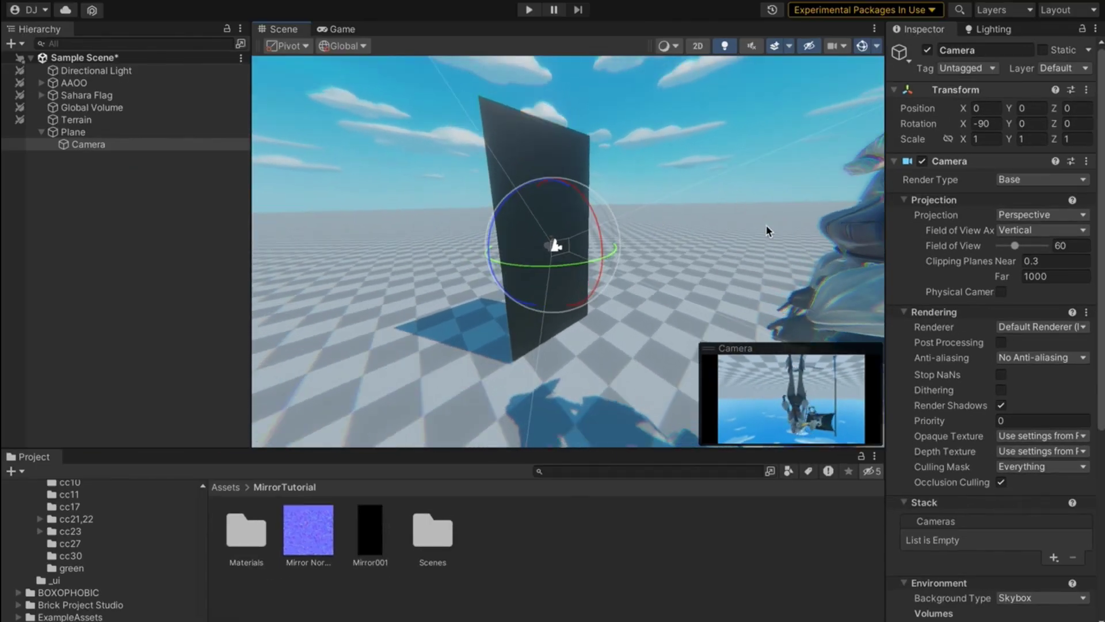
scroll(979, 396, down, 5)
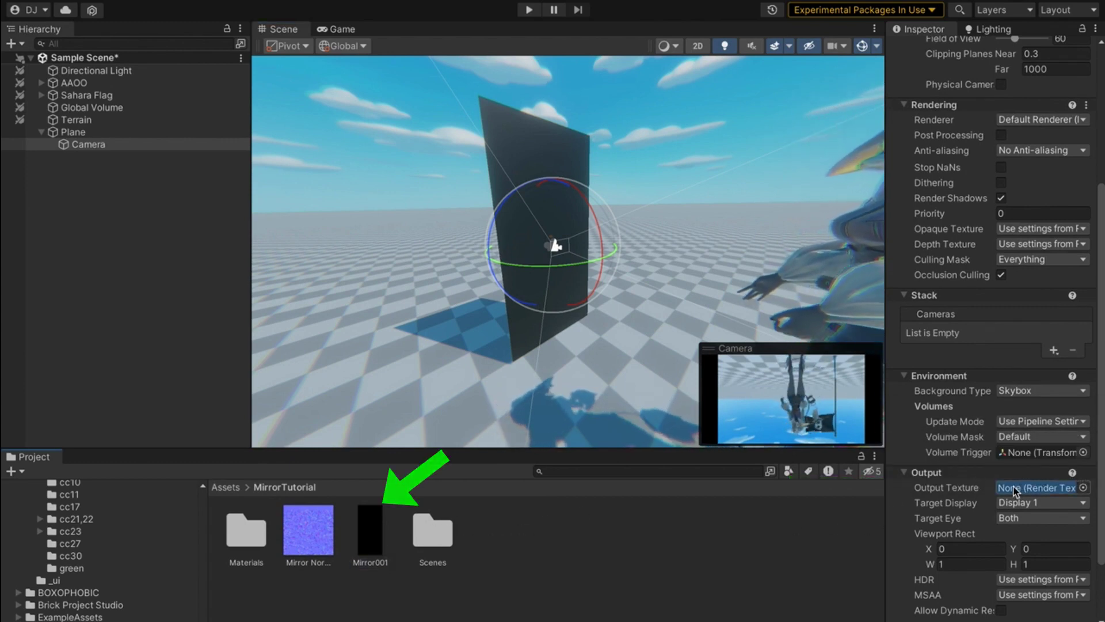
drag(1014, 490, 1014, 490)
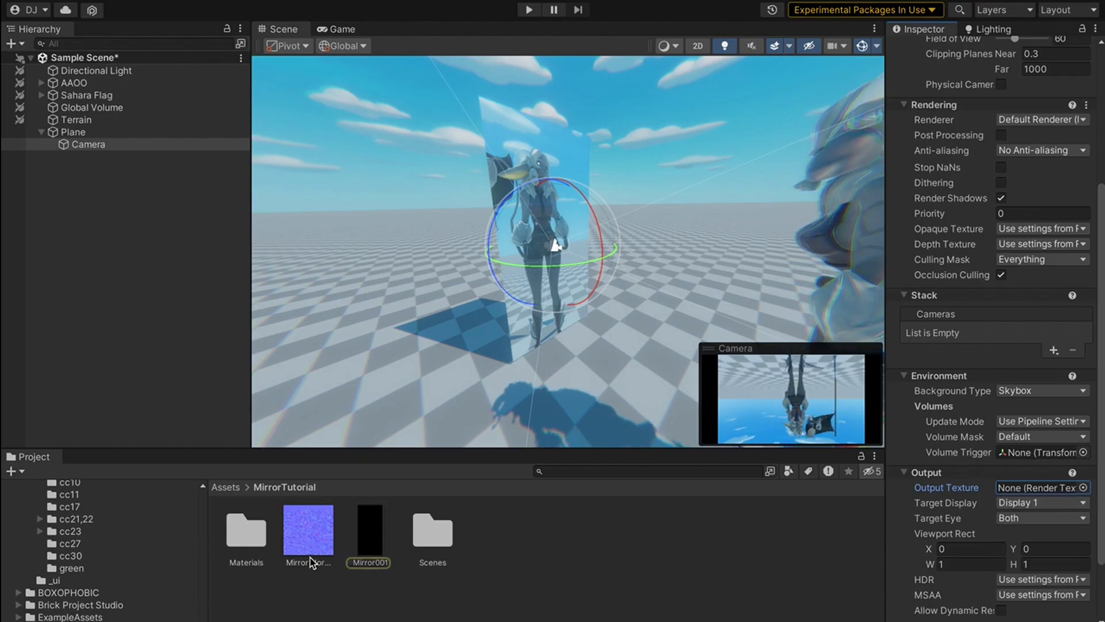
drag(1069, 467, 1035, 490)
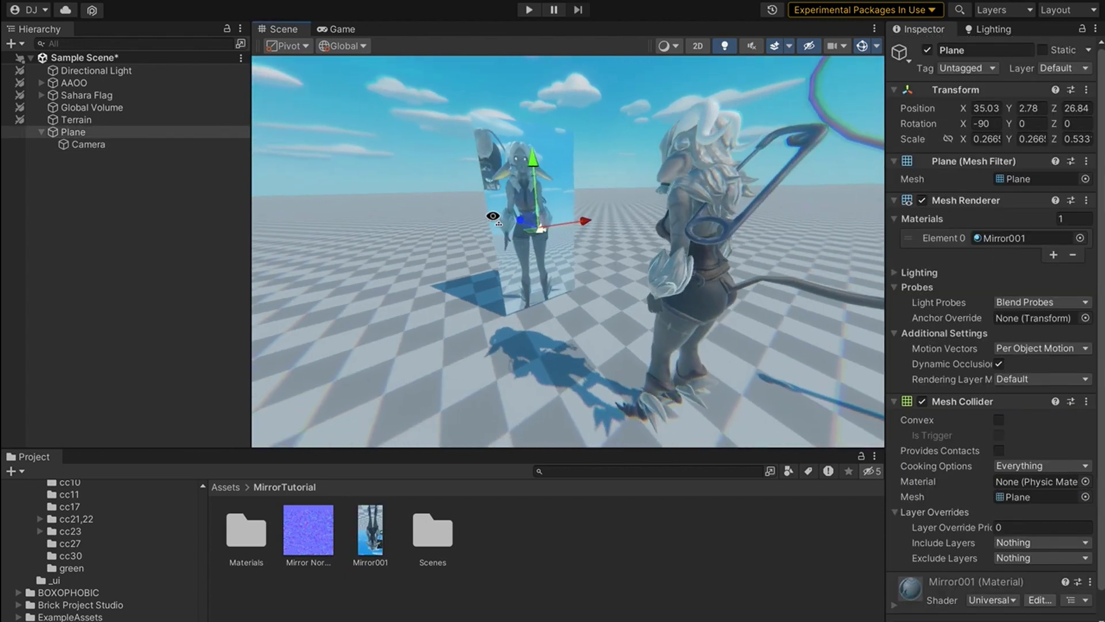
- Slide the mirror plane along the X axis to about X 33.82 and save the scene
drag(593, 226, 556, 225)
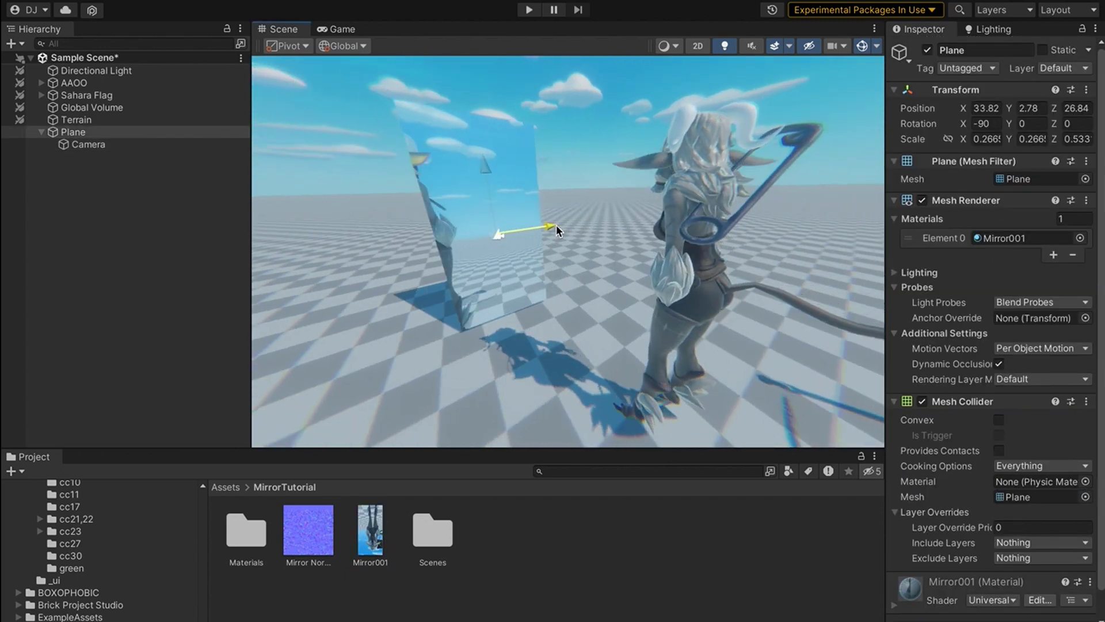
key(ctrl+s)
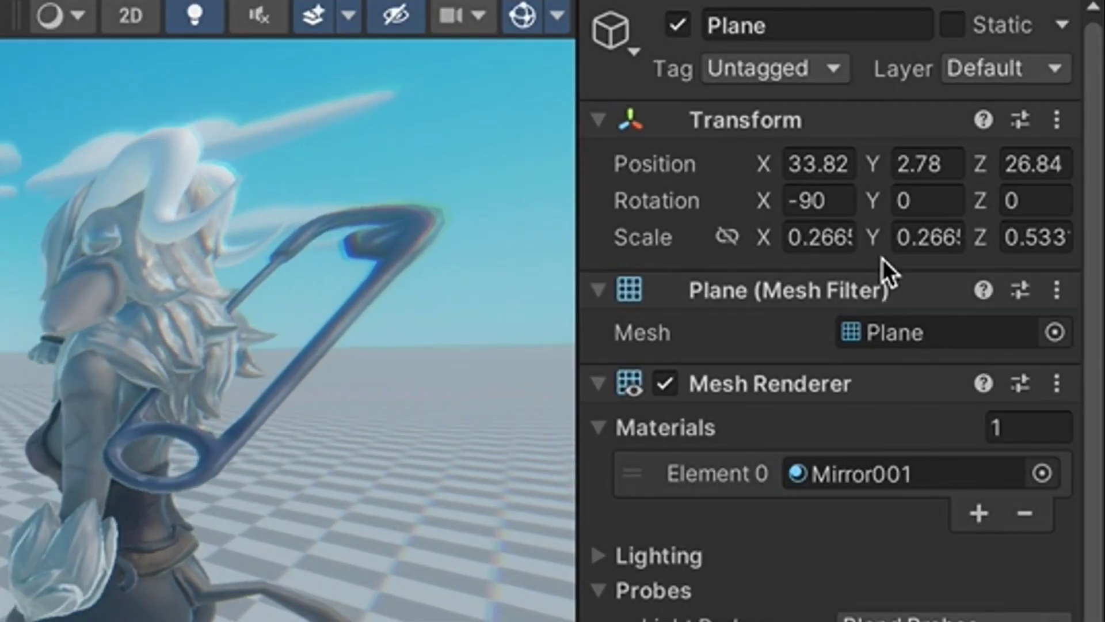
- Make the mirror plane's X scale negative and slide the plane along the X axis to about X 35.58
click(884, 203)
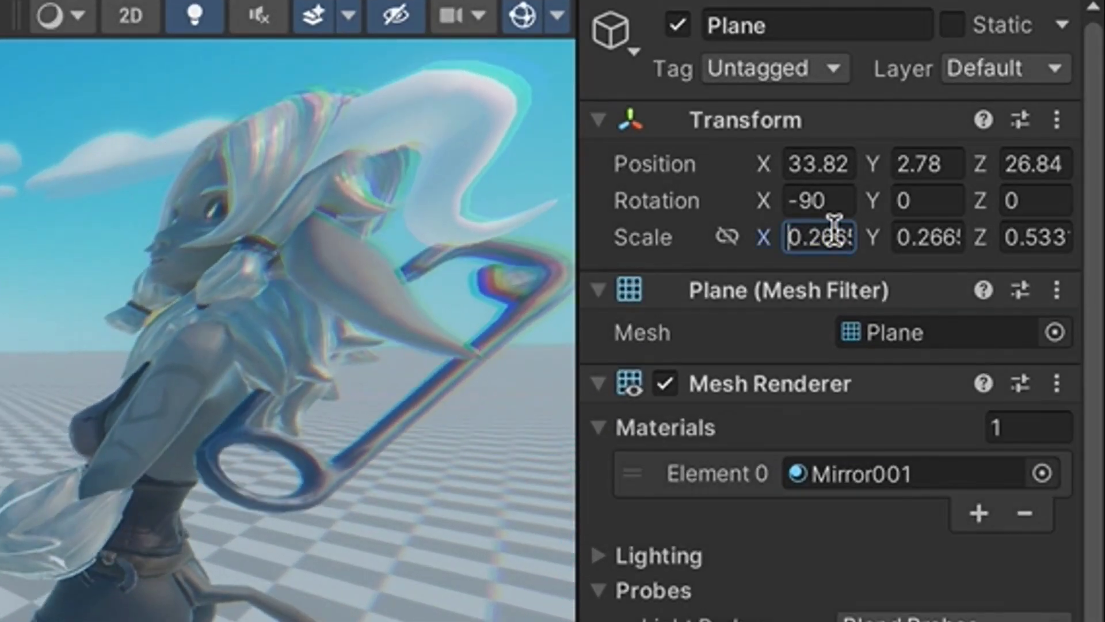
text(-)
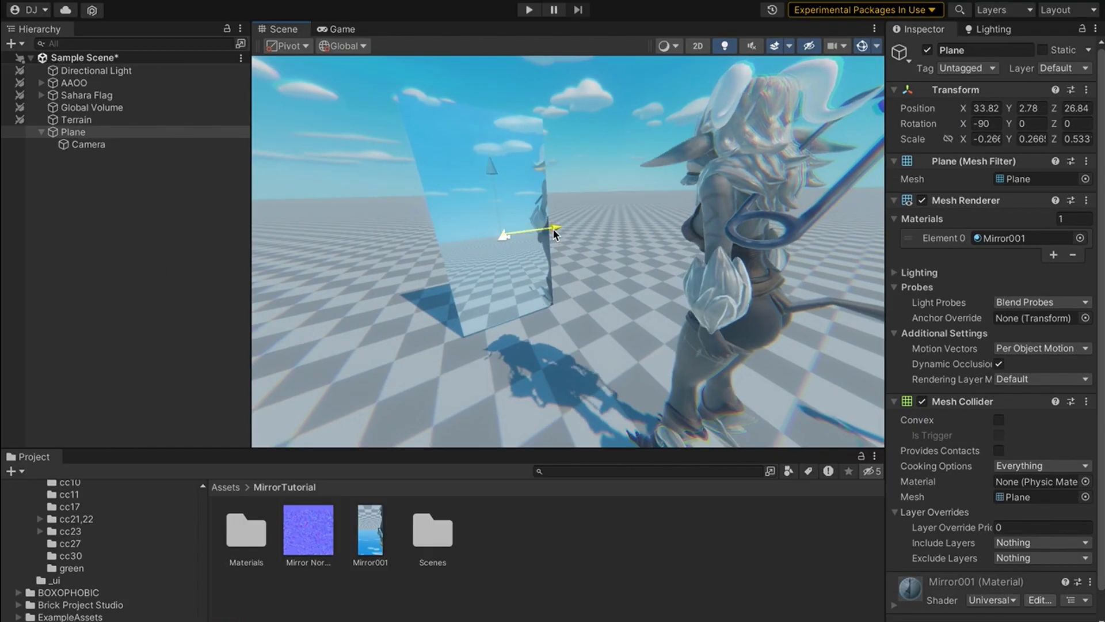
drag(553, 228, 594, 242)
key(ctrl+z)
key(ctrl+y)
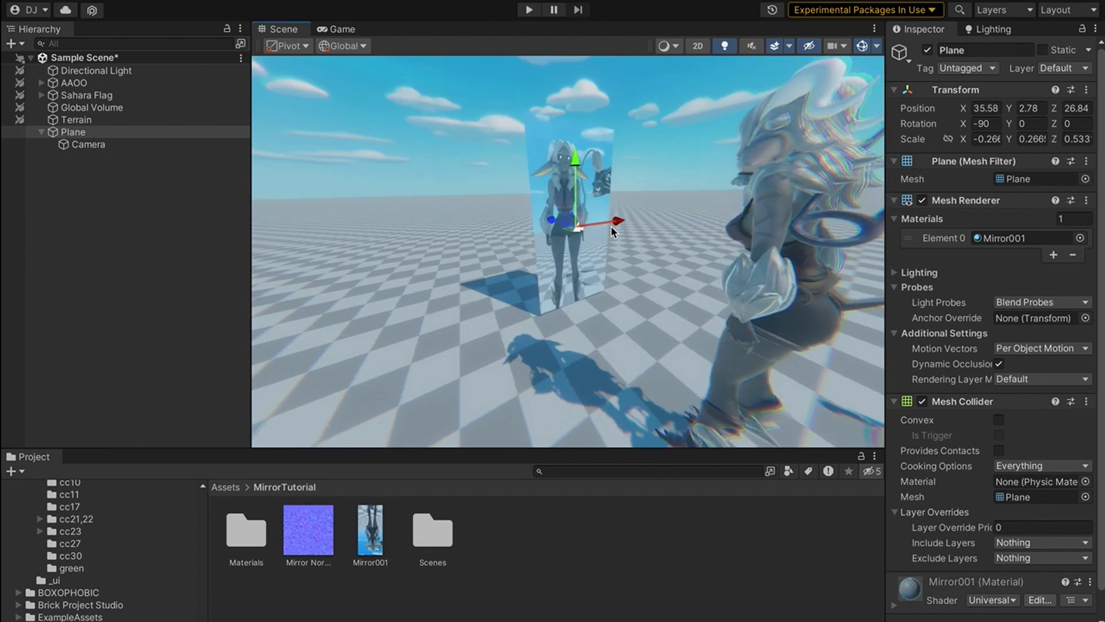
- Set the field of view of the plane's child camera to 75
right_drag(610, 226, 639, 182)
key(w)
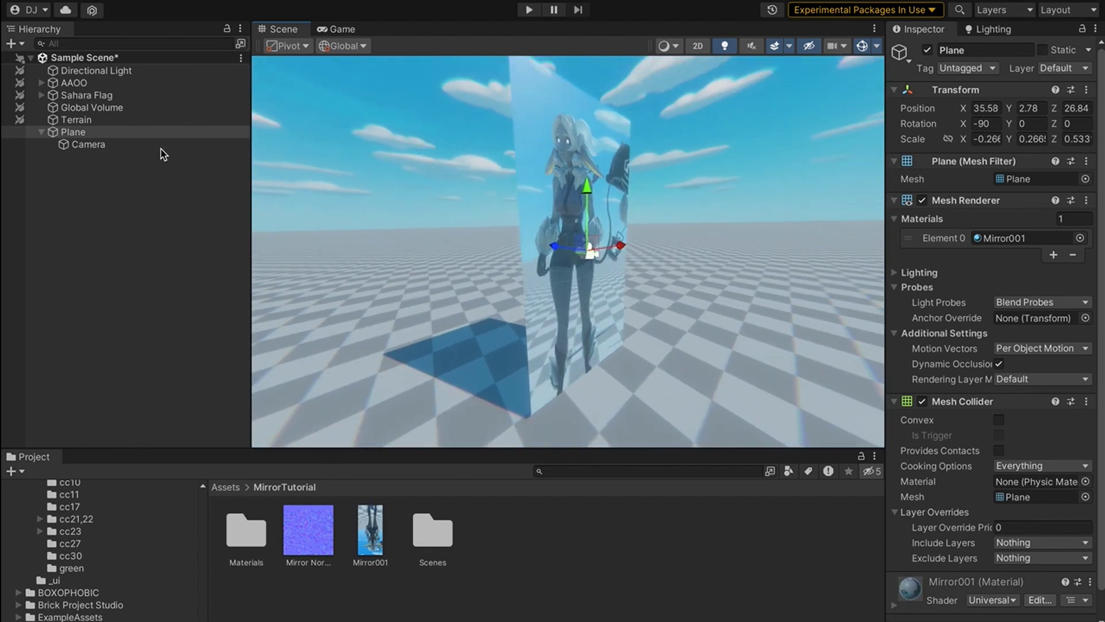
click(161, 150)
scroll(561, 193, up, 1)
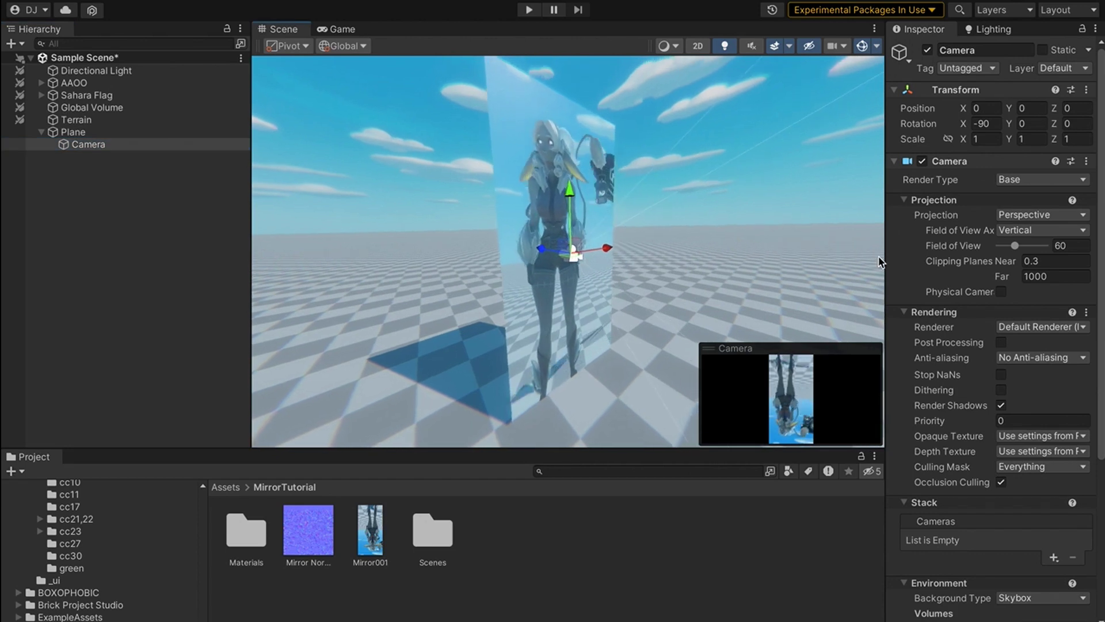
drag(1024, 246, 1017, 247)
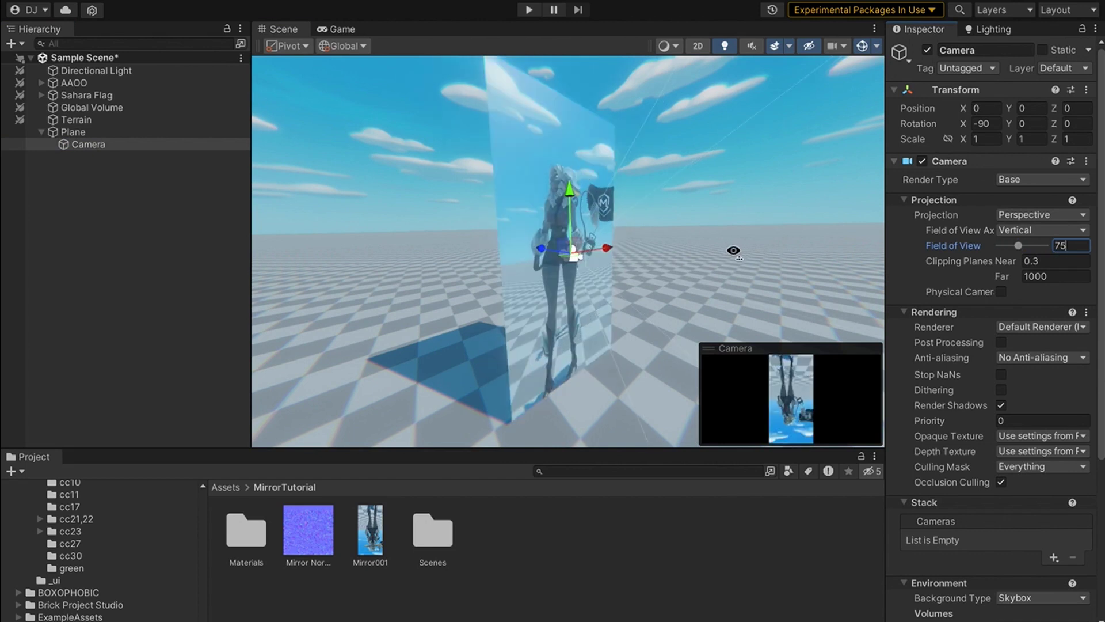
- Rename the plane in the scene hierarchy to Mirror001
click(74, 133)
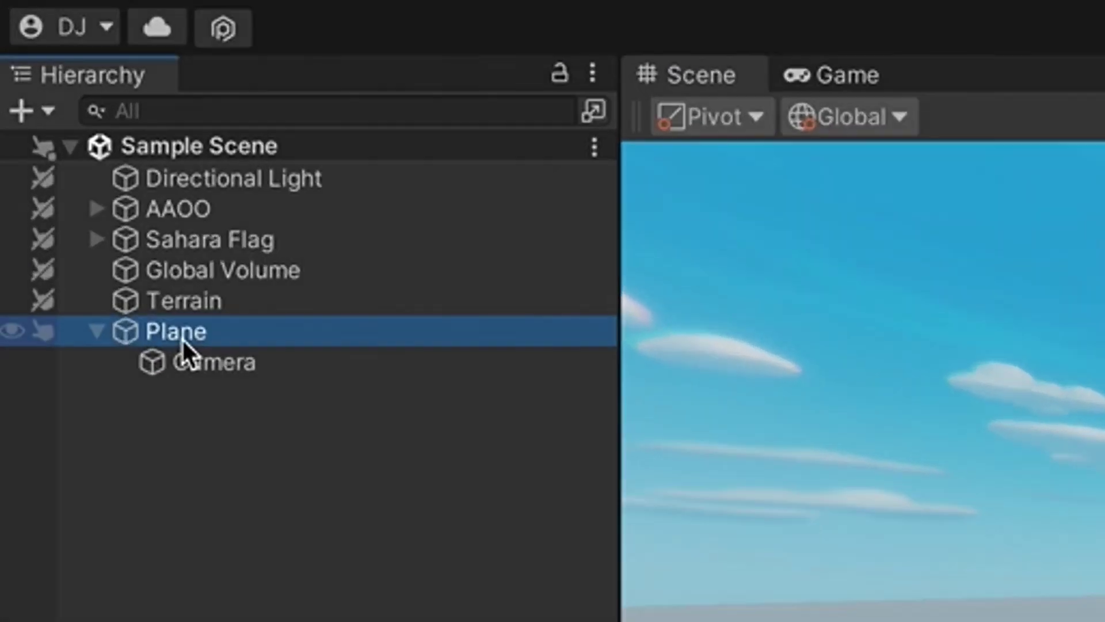
click(181, 337)
text(Mirror001)
key(Return)
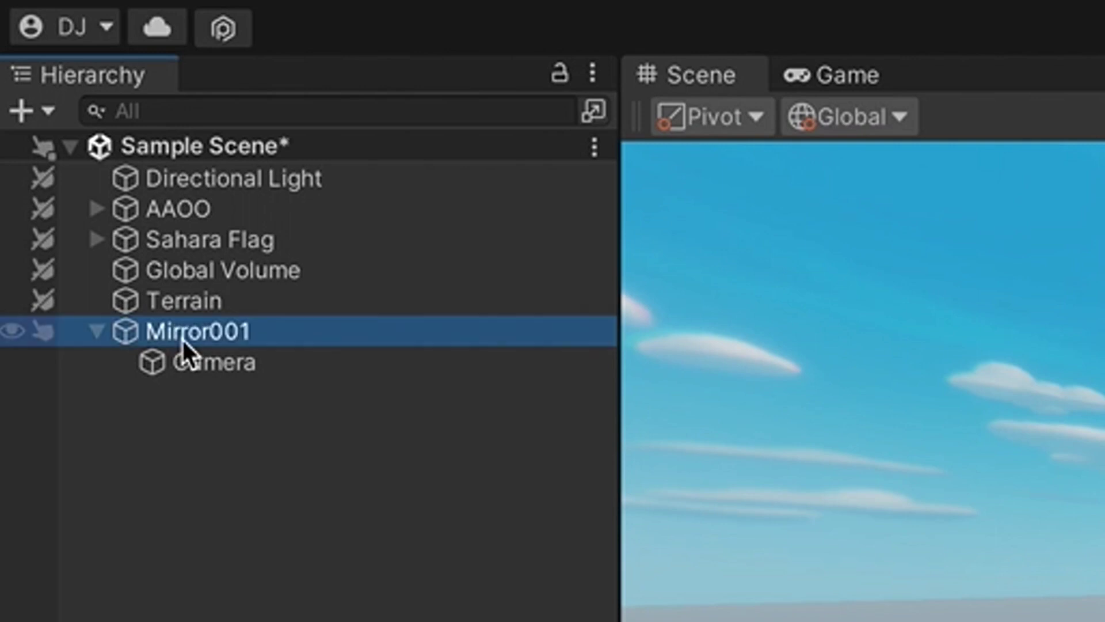
- Rename the mirror's child camera to Mirror Camera 001
click(188, 365)
click(188, 365)
text(Mi)
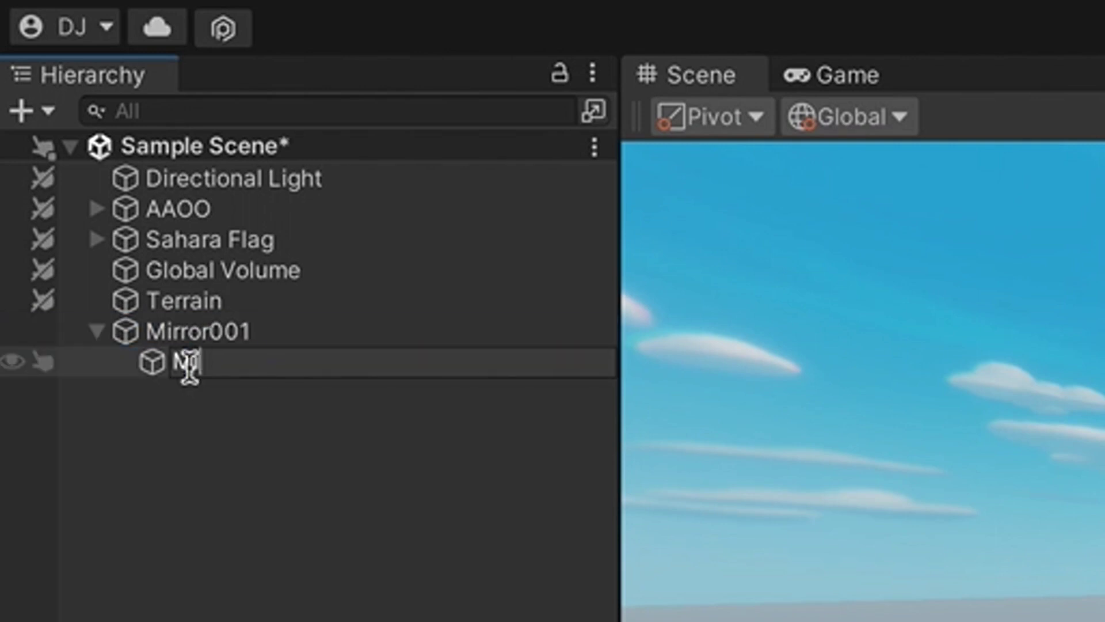
text(rror Camera 001)
key(Return)
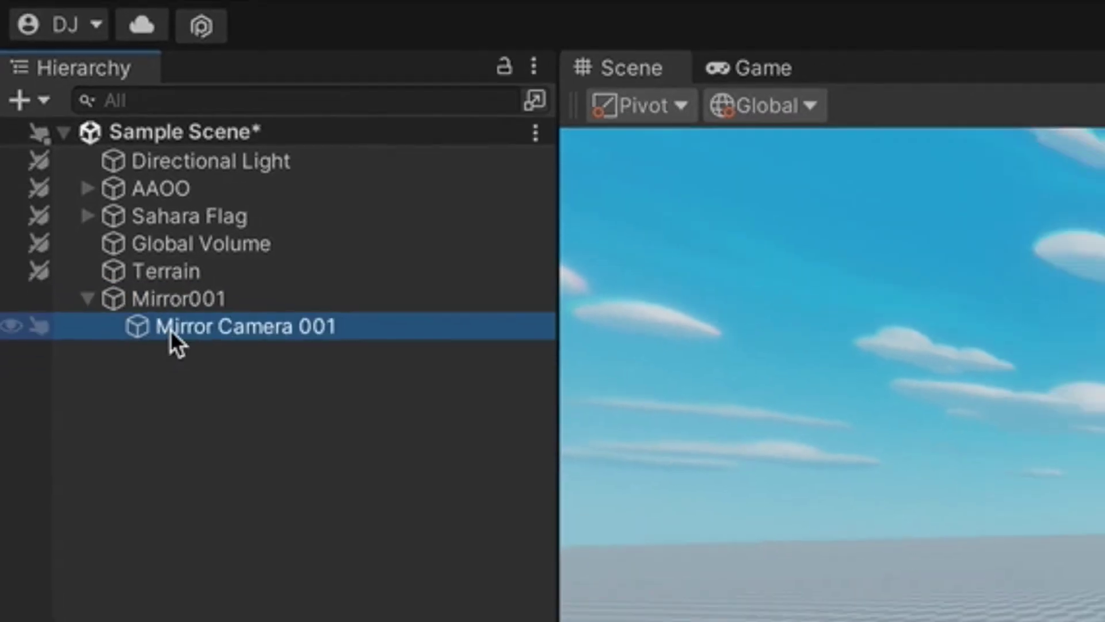
- Assign the purple mirror normal texture from the MirrorTutorial folder as the Normal Map of the plane's Mirror001 material
right_drag(483, 236, 498, 247)
key(w)
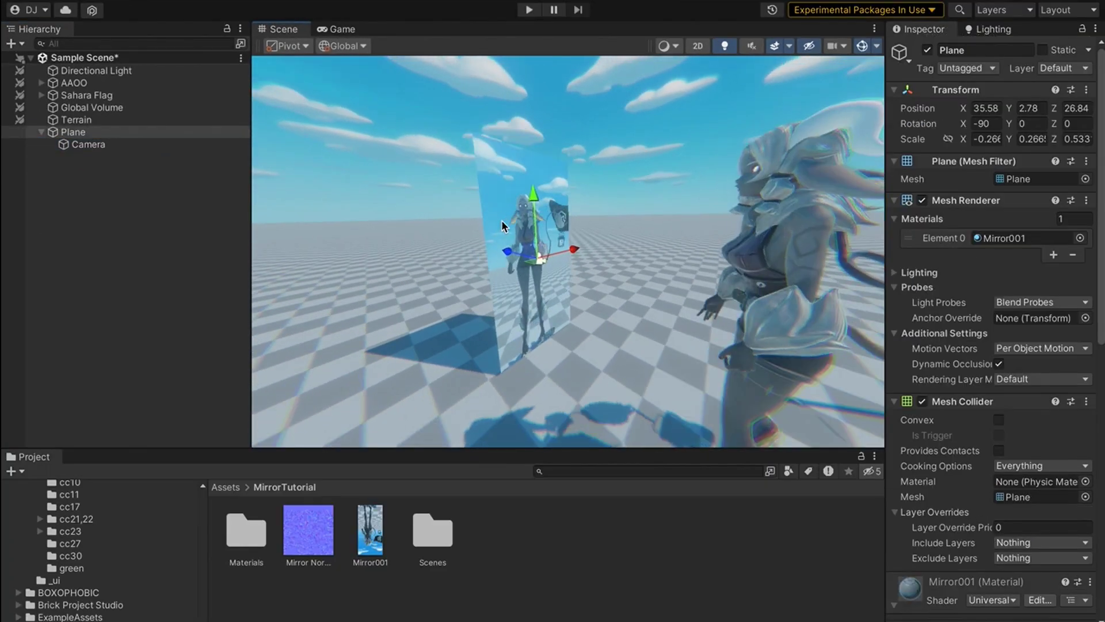
click(72, 133)
scroll(1004, 251, down, 8)
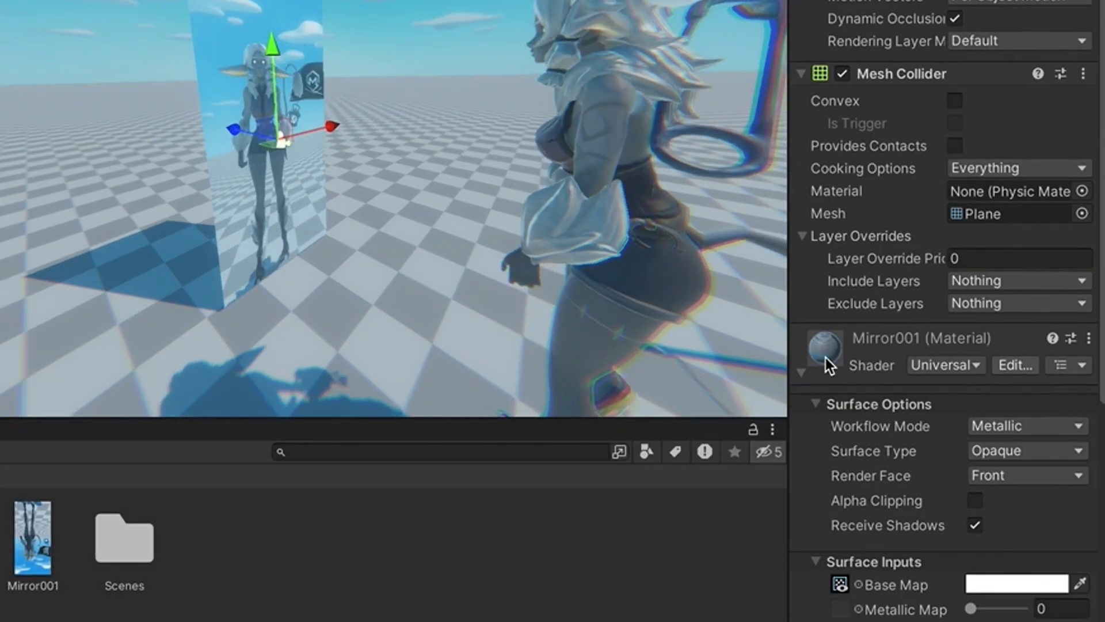
scroll(825, 358, down, 3)
scroll(824, 360, down, 5)
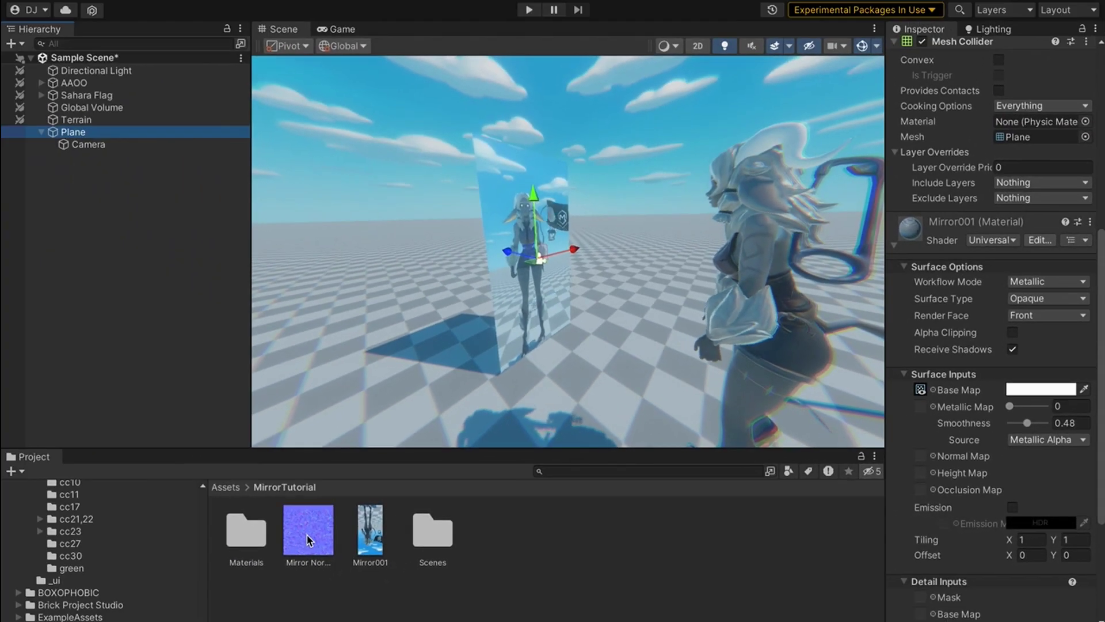
drag(311, 554, 927, 456)
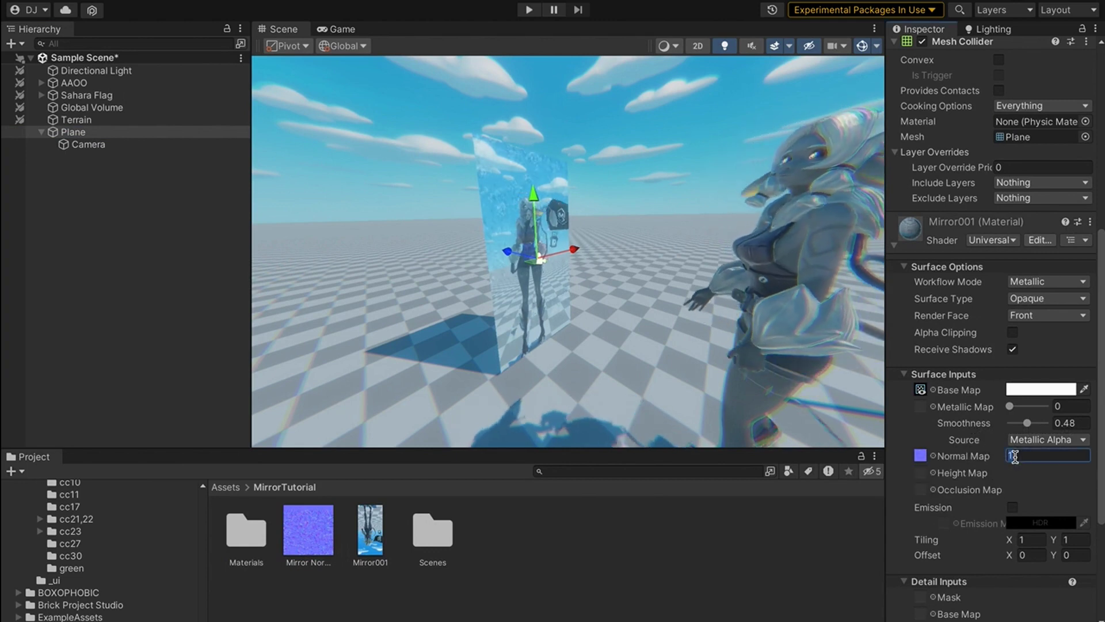
- Set the Mirror001 material's normal map strength to 0.4 and its smoothness to 0.82
click(1015, 456)
text(.5)
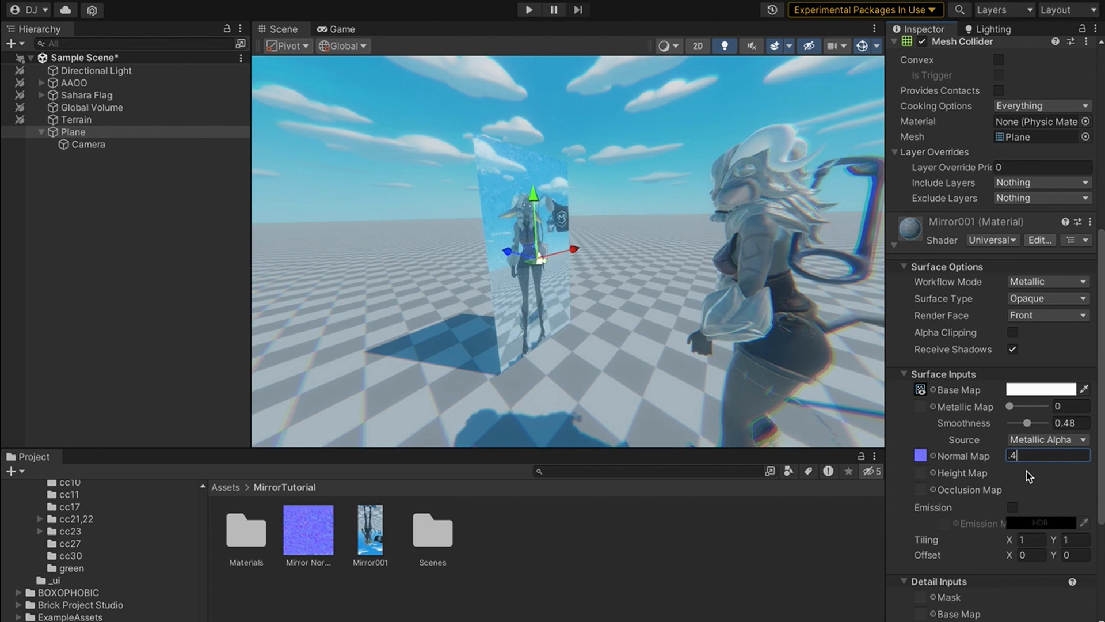
key(w)
right_drag(772, 422, 714, 394)
drag(1027, 422, 1039, 427)
right_drag(803, 295, 801, 296)
key(s)
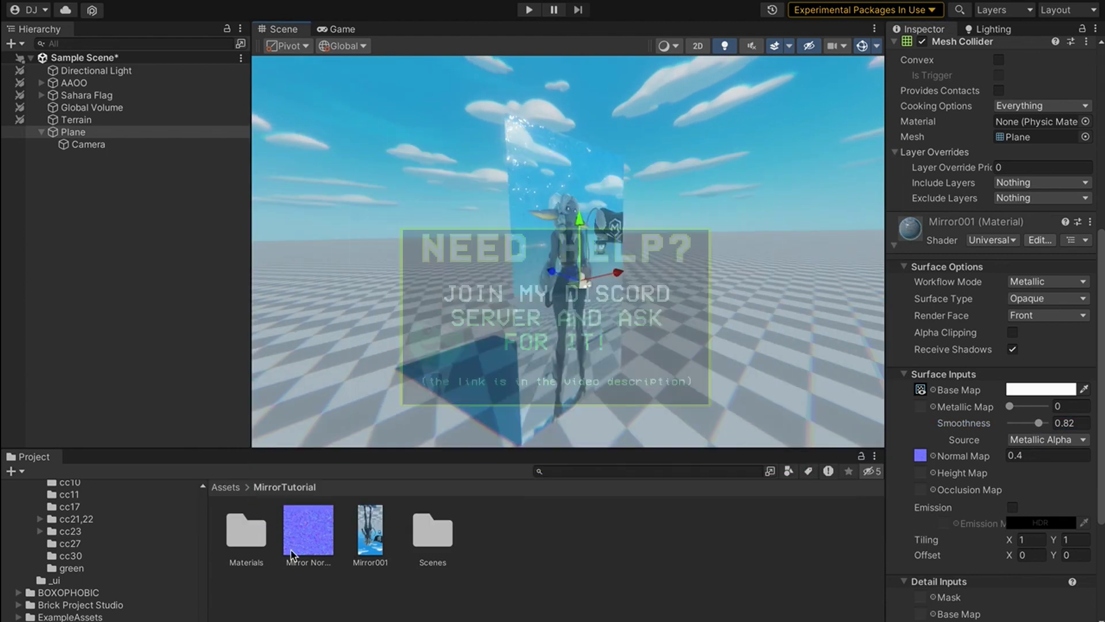
click(316, 544)
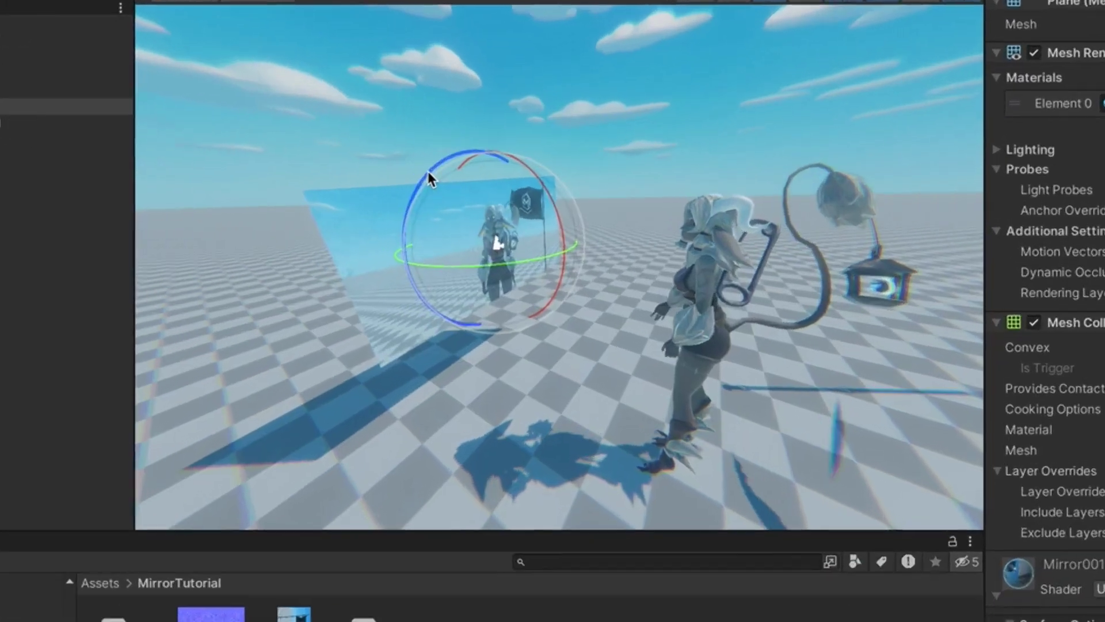
- Try rotating the mirror plane with the blue rotation ring, and undo the rotation
drag(391, 322, 633, 196)
key(w)
key(ctrl+z)
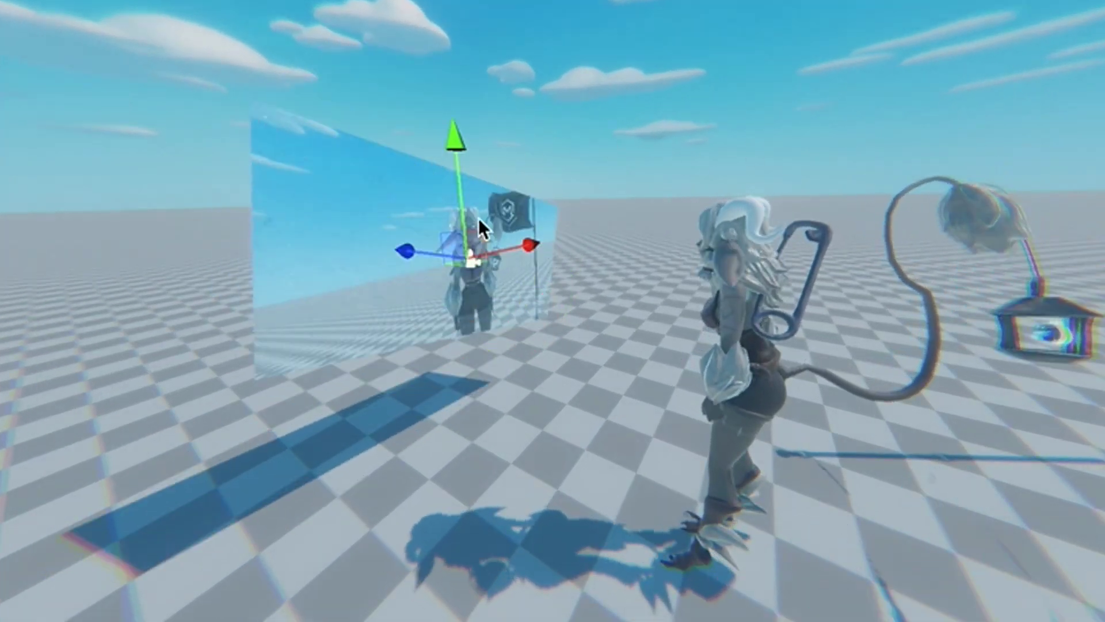